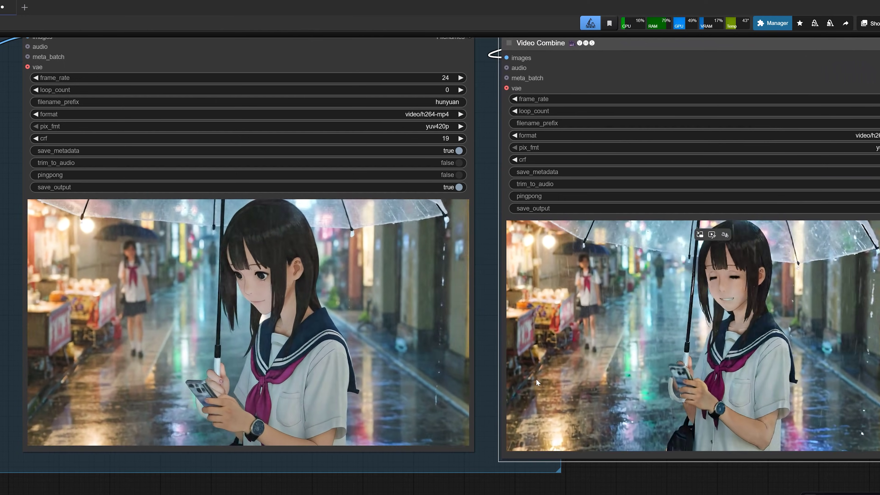
# Step: Compare the generated rain-scene videos in the two Video Combine previews and look over the Text2Video workflow layout
pyautogui.scroll(5, 487, 373)
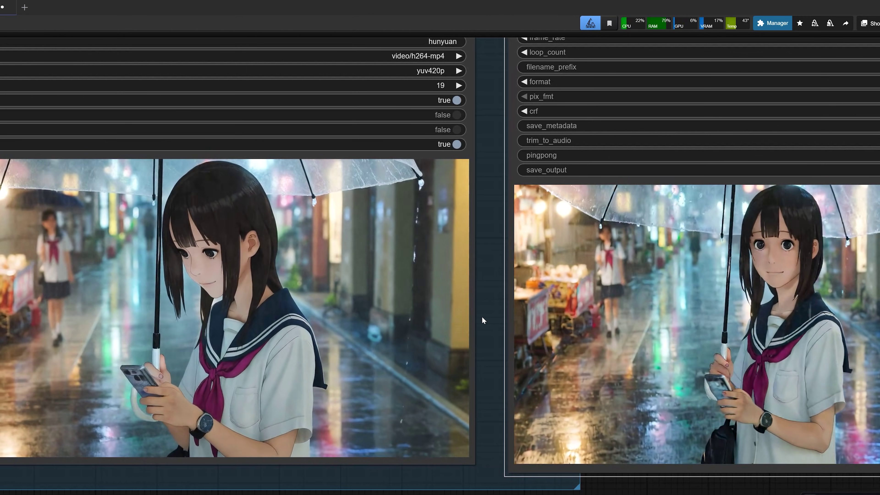
pyautogui.scroll(1, 483, 317)
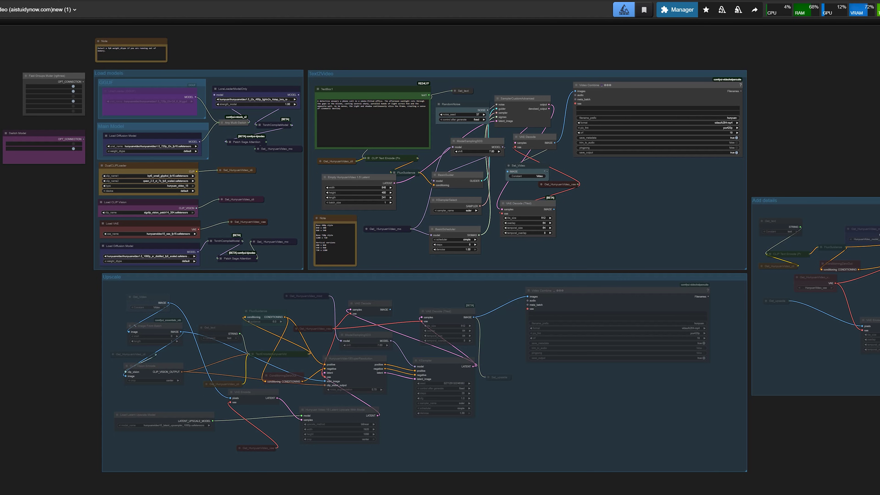
pyautogui.scroll(2, 46, 230)
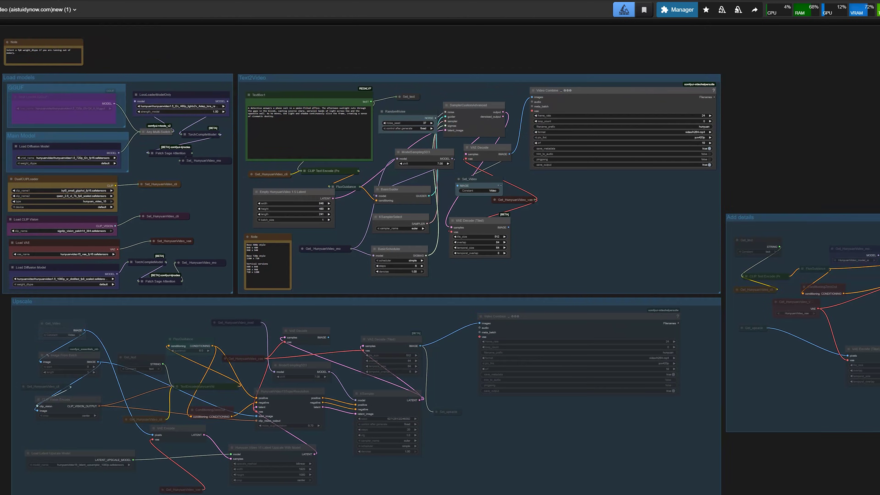
pyautogui.scroll(5, 41, 251)
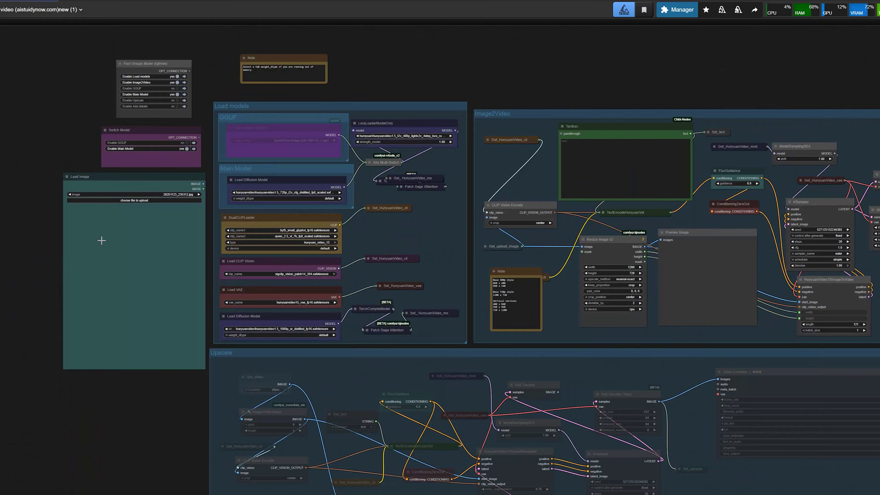
# Step: Examine the Image2Video workflow's overall layout and the nodes in its Upscale group
pyautogui.scroll(-2, 101, 240)
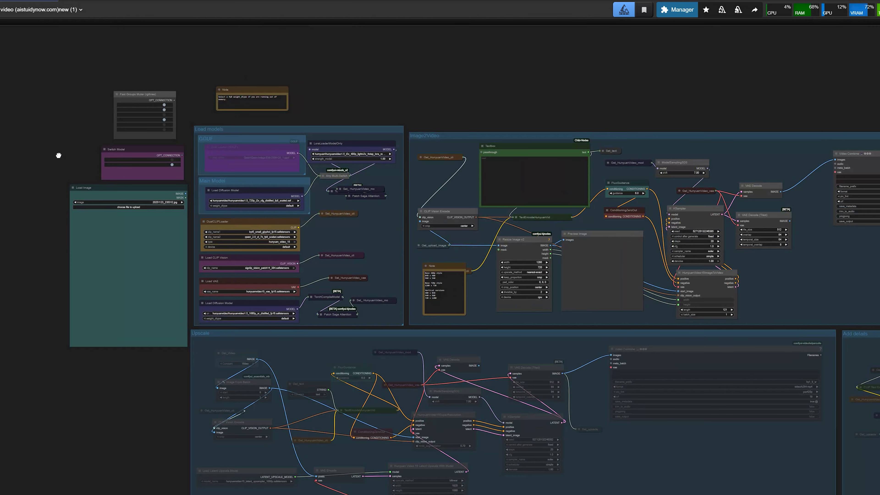
pyautogui.moveTo(58, 156); pyautogui.dragTo(47, 138)
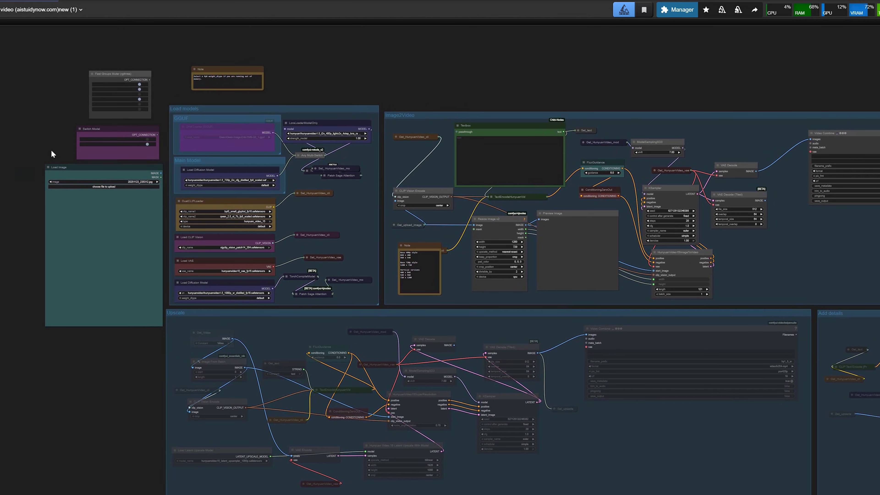
pyautogui.moveTo(52, 143); pyautogui.dragTo(4, 120)
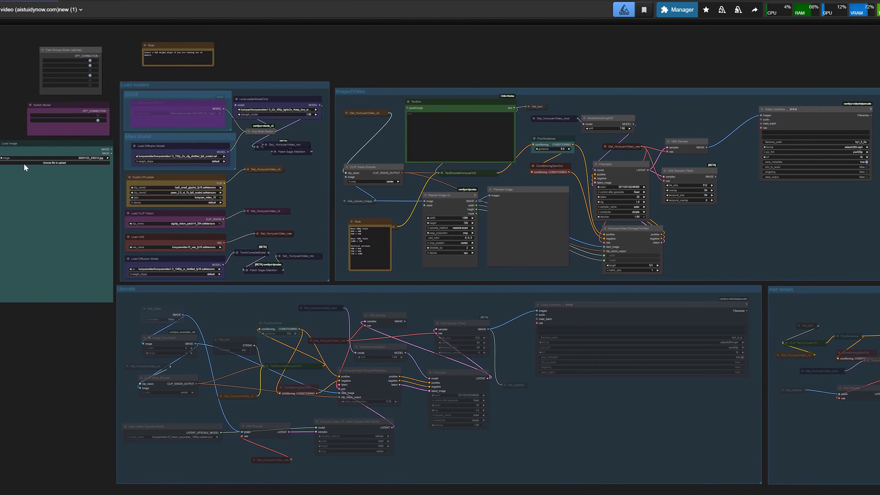
pyautogui.moveTo(84, 344); pyautogui.dragTo(25, 261)
pyautogui.scroll(-1, 103, 300)
pyautogui.scroll(5, 105, 300)
pyautogui.click(98, 273)
pyautogui.scroll(1, 388, 399)
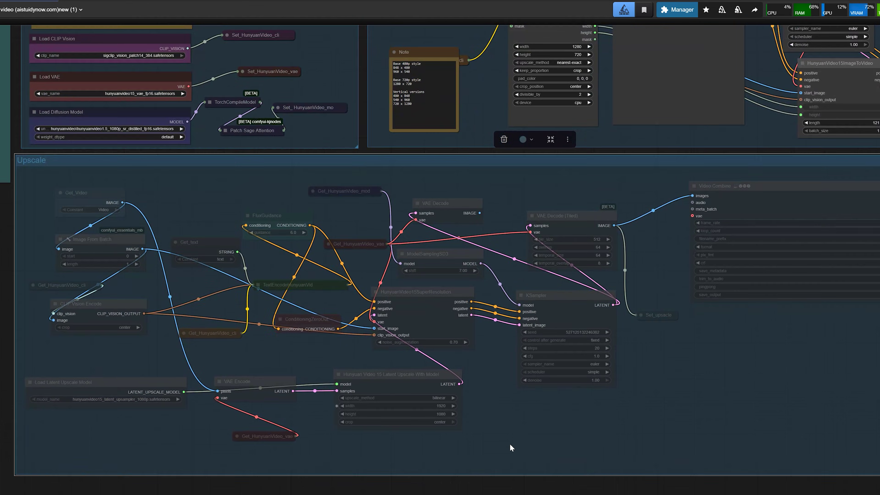
# Step: Examine the nodes in the Add details group of the Image2Video workflow
pyautogui.moveTo(650, 486); pyautogui.dragTo(284, 494)
pyautogui.moveTo(835, 172); pyautogui.dragTo(319, 131)
pyautogui.scroll(2, 311, 217)
pyautogui.click(222, 129)
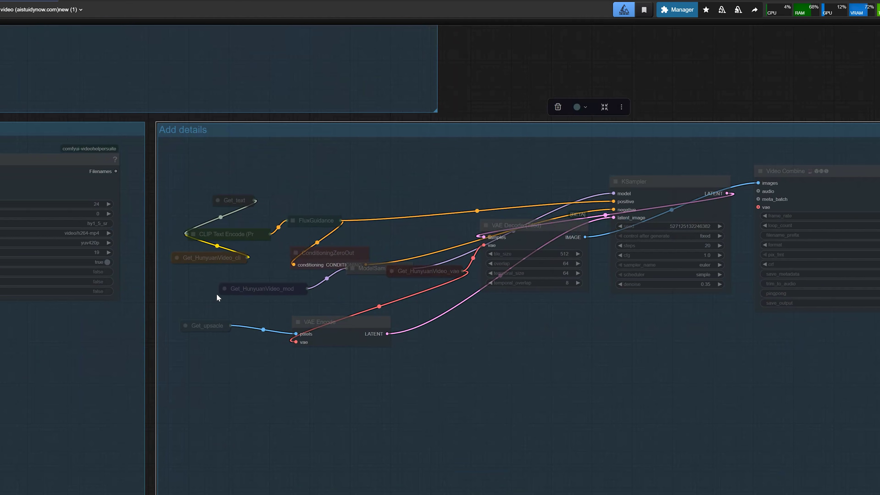
# Step: Examine the Load models and Text2Video groups in the Text2Video workflow
pyautogui.scroll(-3, 217, 294)
pyautogui.scroll(-3, 216, 294)
pyautogui.moveTo(238, 470); pyautogui.dragTo(571, 486)
pyautogui.moveTo(247, 454); pyautogui.dragTo(504, 471)
pyautogui.moveTo(290, 475); pyautogui.dragTo(357, 483)
pyautogui.scroll(-1, 25, 362)
pyautogui.moveTo(25, 362); pyautogui.dragTo(20, 382)
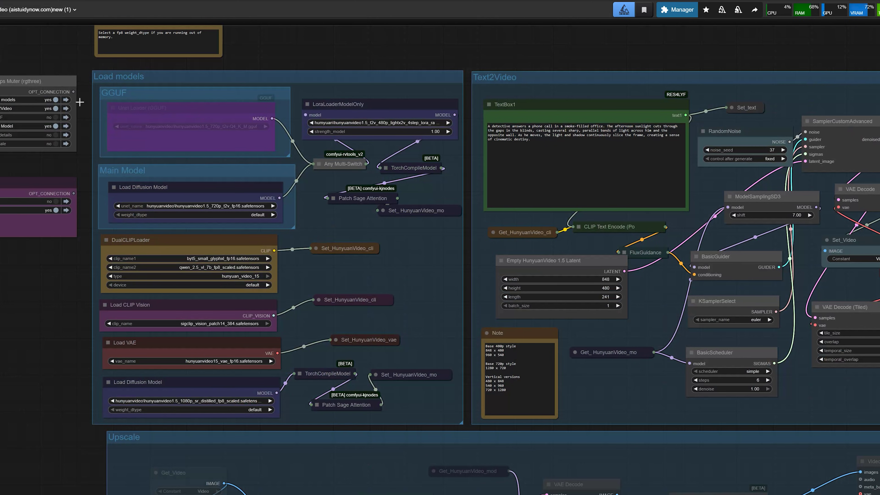
pyautogui.scroll(3, 81, 246)
pyautogui.scroll(-2, 81, 246)
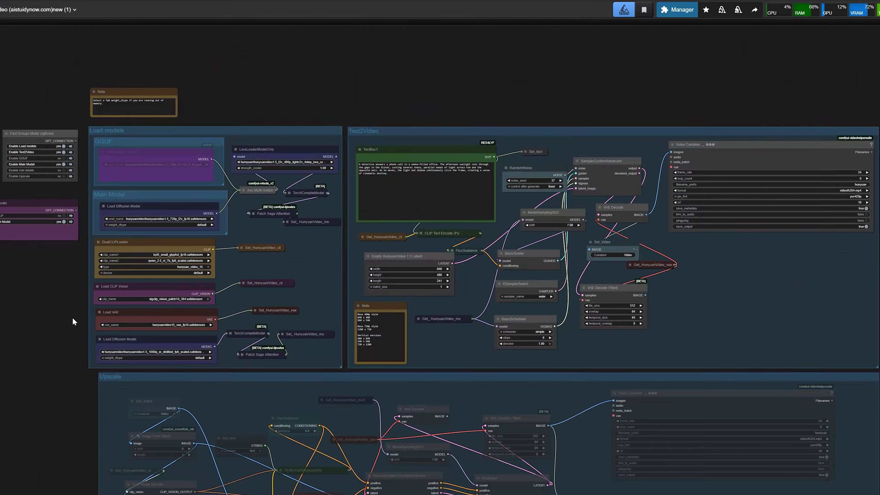
pyautogui.moveTo(72, 317); pyautogui.dragTo(54, 255)
# Step: Return to the Image2Video workflow and review its model, Upscale and Add details groups
pyautogui.moveTo(38, 10)
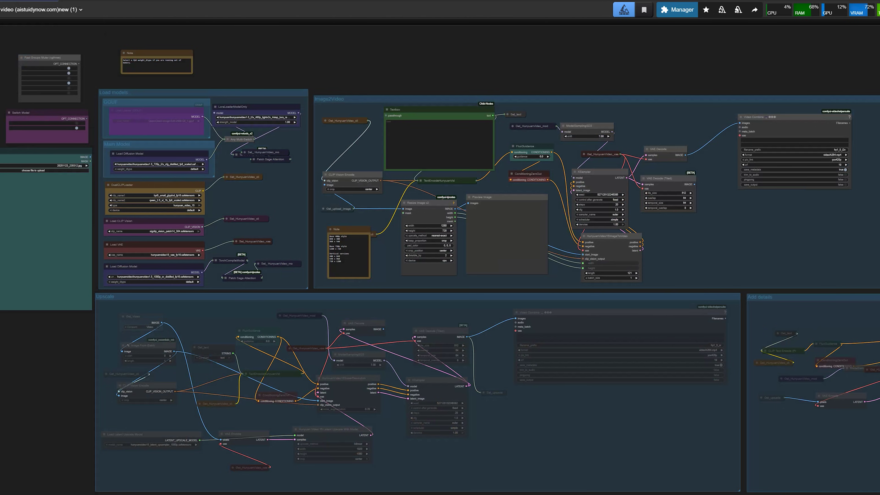
pyautogui.scroll(2, 1, 148)
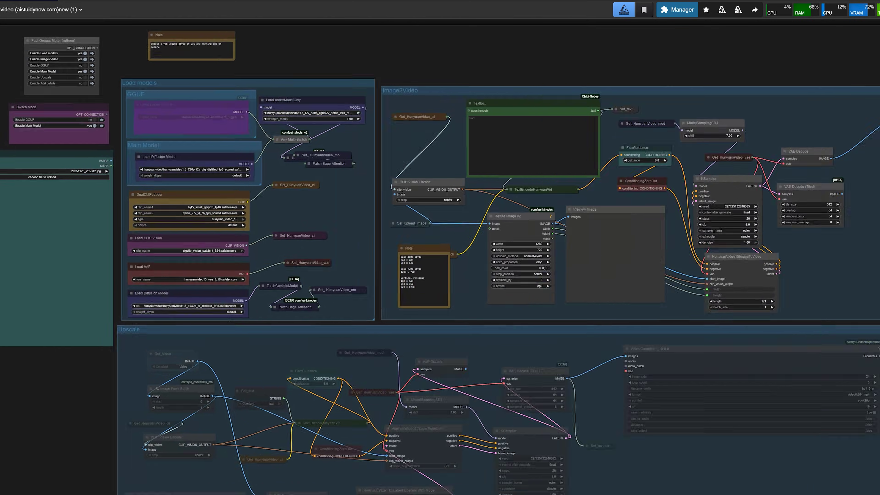
pyautogui.scroll(-3, 2, 142)
pyautogui.moveTo(55, 363); pyautogui.dragTo(0, 295)
pyautogui.click(178, 210)
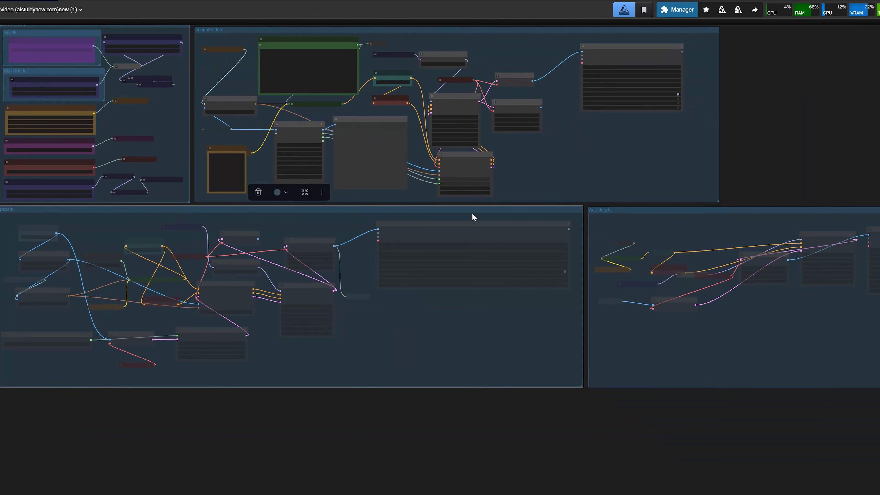
pyautogui.click(603, 210)
pyautogui.moveTo(0, 280); pyautogui.dragTo(51, 342)
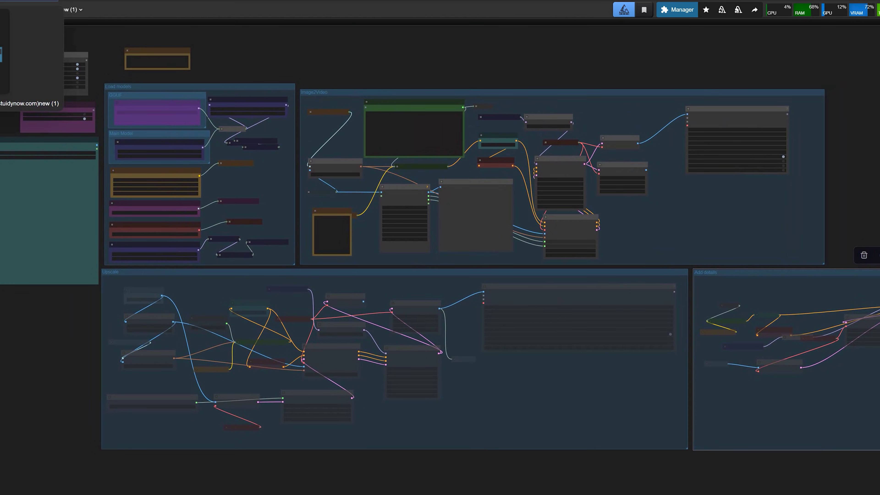
# Step: Switch to the Hugging Face diffusion_models folder of HunyuanVideo_1.5_repackaged and highlight the 480p t2v and i2v name prefixes
pyautogui.click(2, 1)
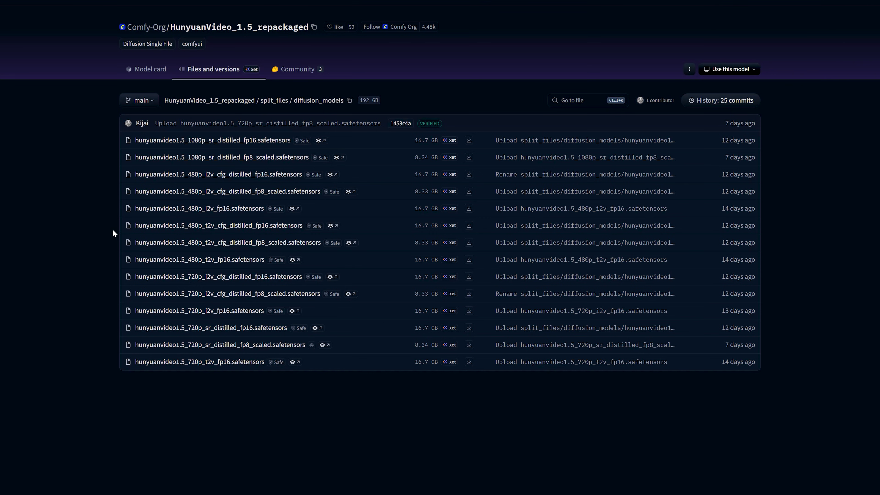
pyautogui.moveTo(114, 242); pyautogui.dragTo(214, 243)
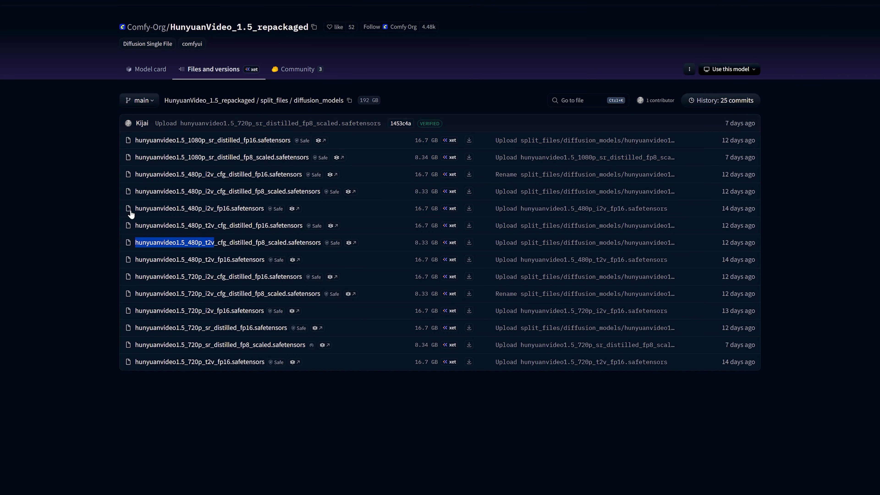
pyautogui.moveTo(122, 208); pyautogui.dragTo(214, 210)
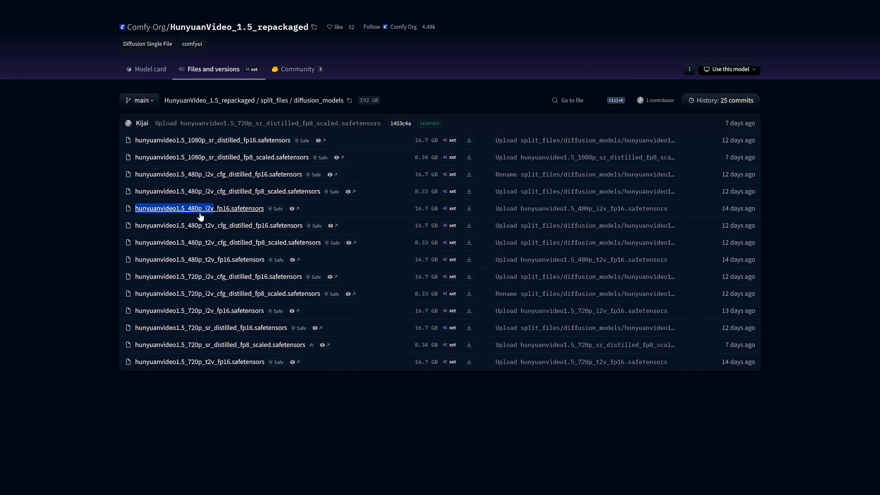
pyautogui.click(104, 216)
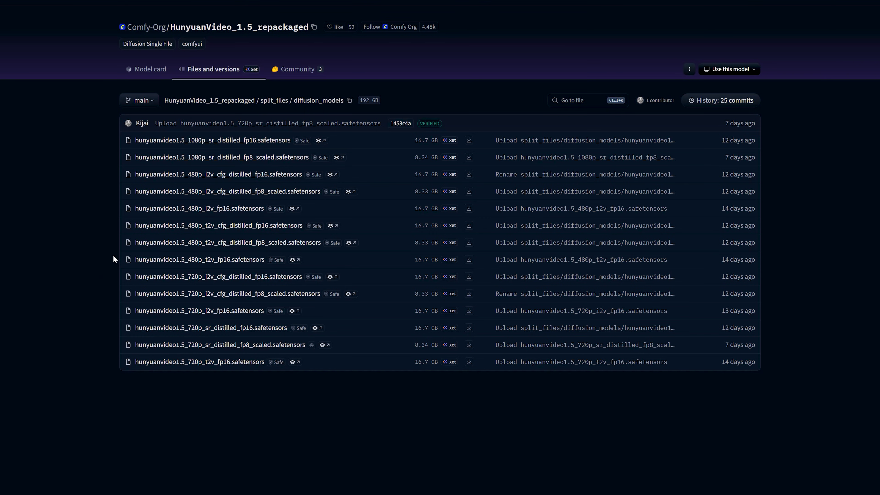
# Step: Highlight the 480p i2v, 720p i2v and 720p t2v fp16 file names in the model list, one after another
pyautogui.moveTo(122, 207); pyautogui.dragTo(265, 207)
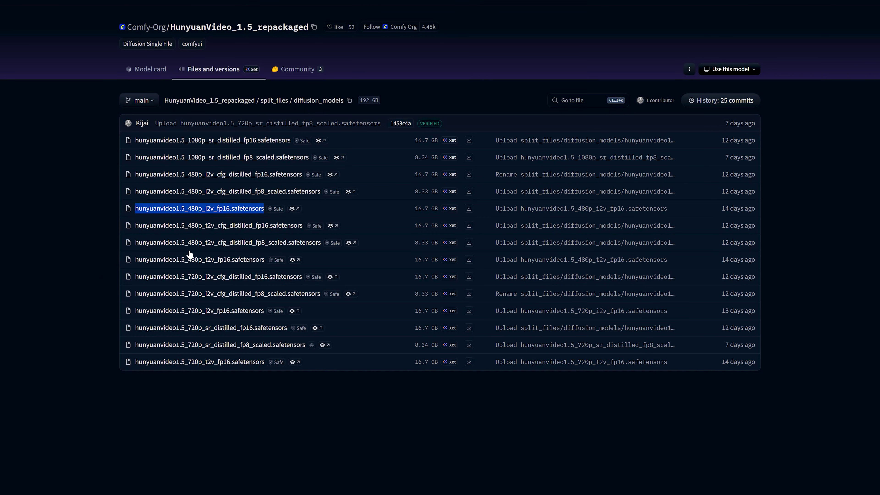
pyautogui.click(96, 282)
pyautogui.moveTo(128, 310); pyautogui.dragTo(265, 309)
pyautogui.click(84, 289)
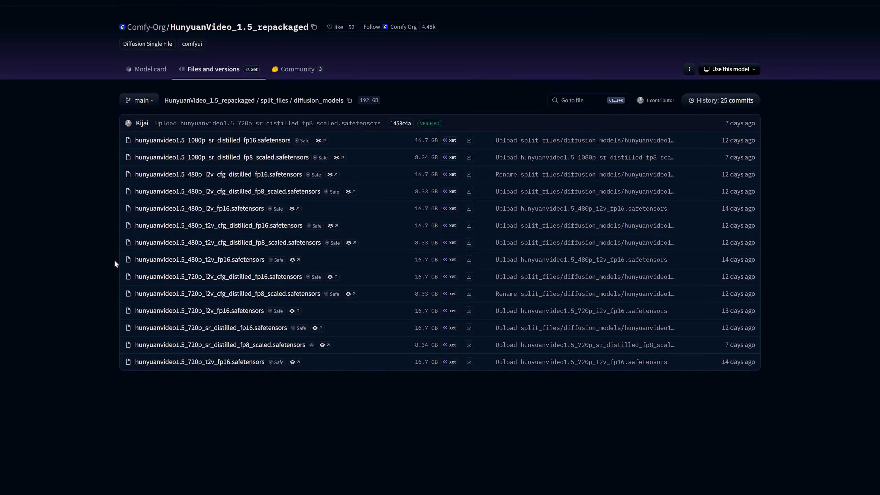
pyautogui.moveTo(122, 361); pyautogui.dragTo(265, 362)
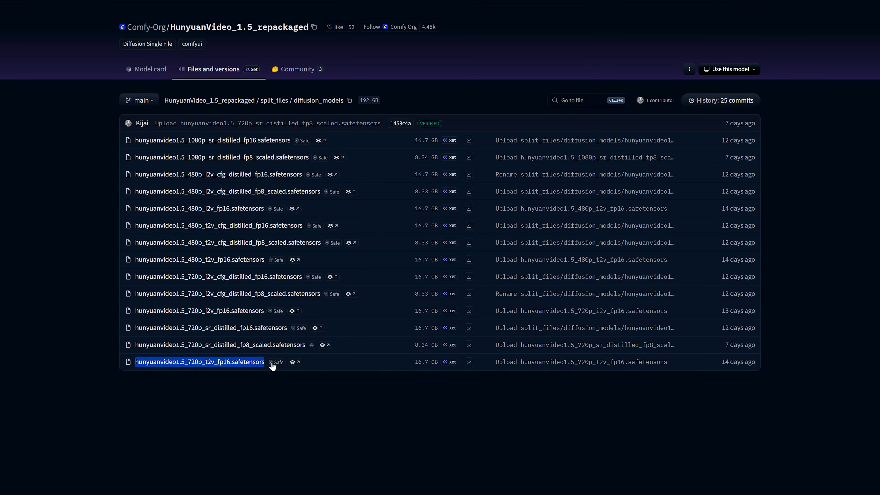
pyautogui.click(73, 350)
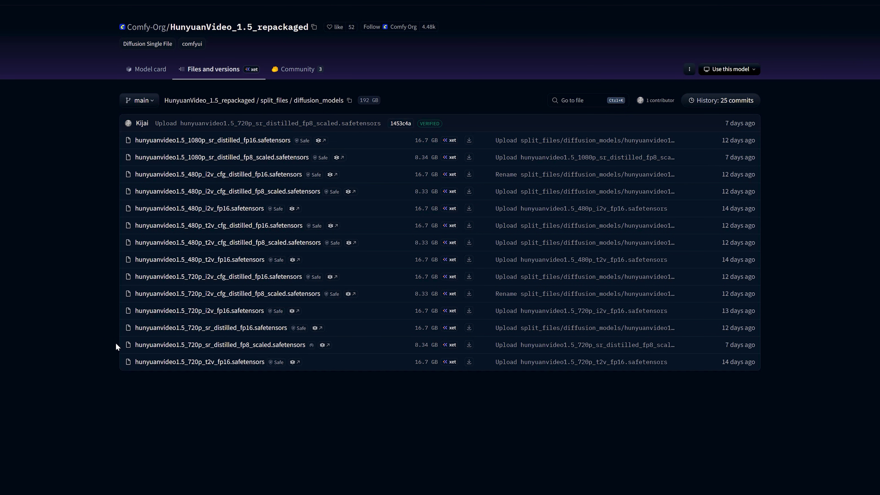
# Step: Highlight the 720p t2v fp16, 720p sr distilled fp8 scaled and 720p i2v cfg distilled fp16 file names one after another
pyautogui.moveTo(135, 362); pyautogui.dragTo(265, 366)
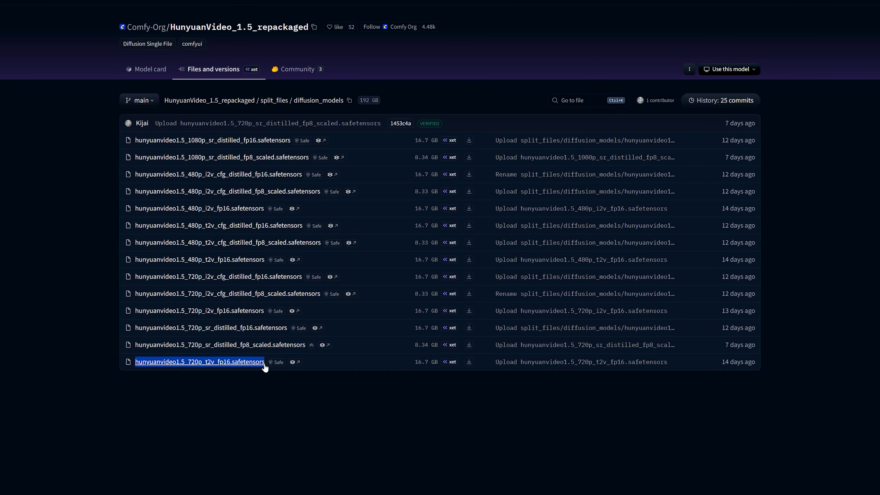
pyautogui.click(157, 378)
pyautogui.moveTo(111, 346); pyautogui.dragTo(310, 345)
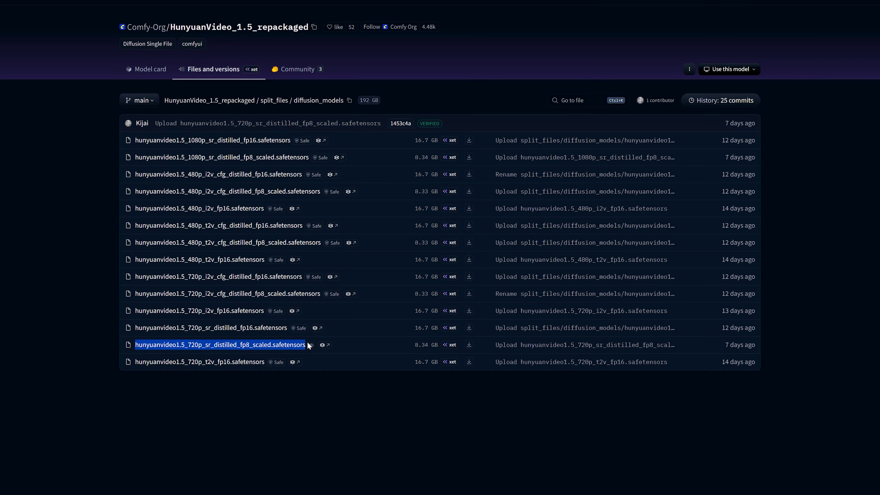
pyautogui.click(87, 327)
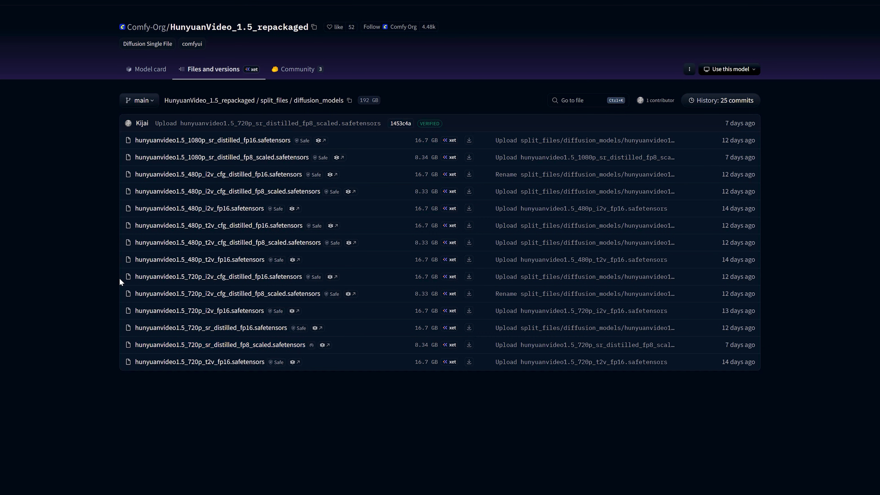
pyautogui.moveTo(119, 278); pyautogui.dragTo(301, 280)
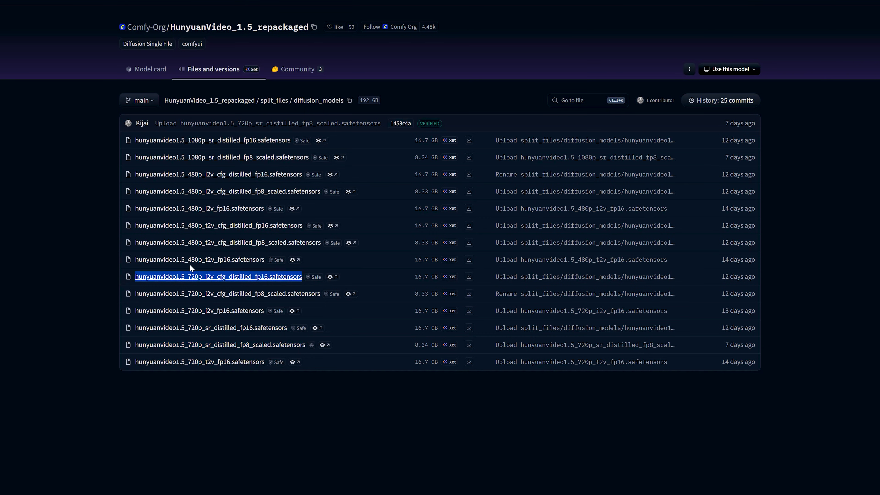
pyautogui.click(84, 232)
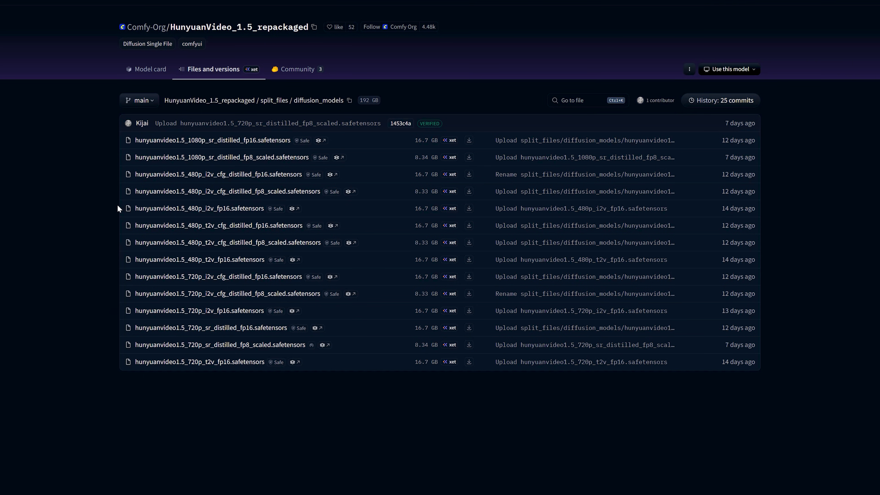
# Step: Highlight the 480p t2v fp16, 1080p sr distilled fp16 and 720p sr distilled fp8 scaled file names one after another
pyautogui.moveTo(135, 259); pyautogui.dragTo(265, 259)
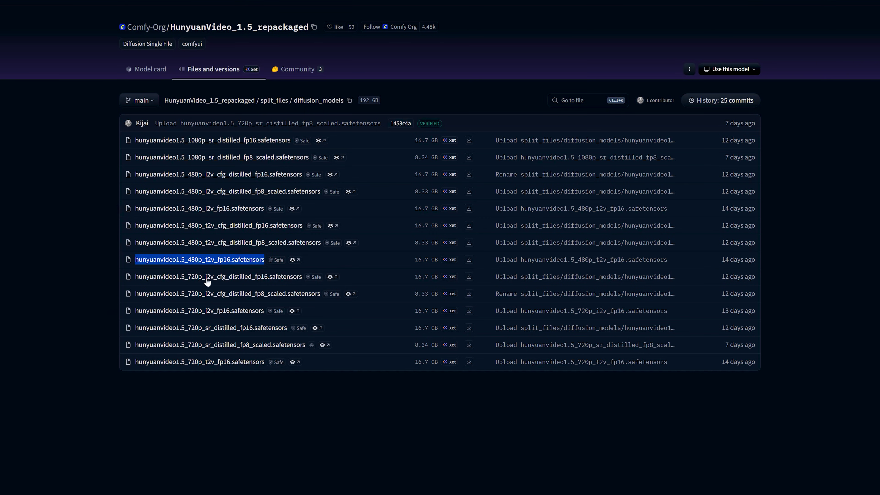
pyautogui.click(91, 367)
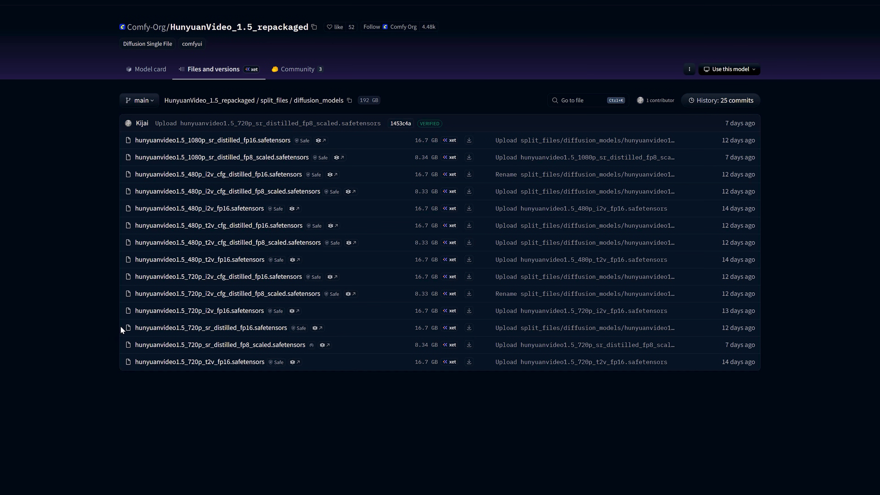
pyautogui.moveTo(133, 140); pyautogui.dragTo(284, 140)
pyautogui.click(58, 319)
pyautogui.moveTo(113, 347); pyautogui.dragTo(306, 347)
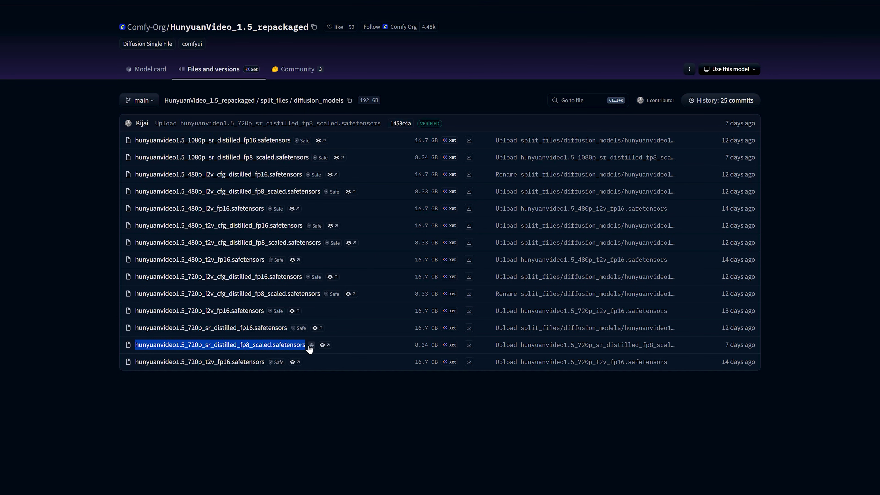
pyautogui.click(92, 336)
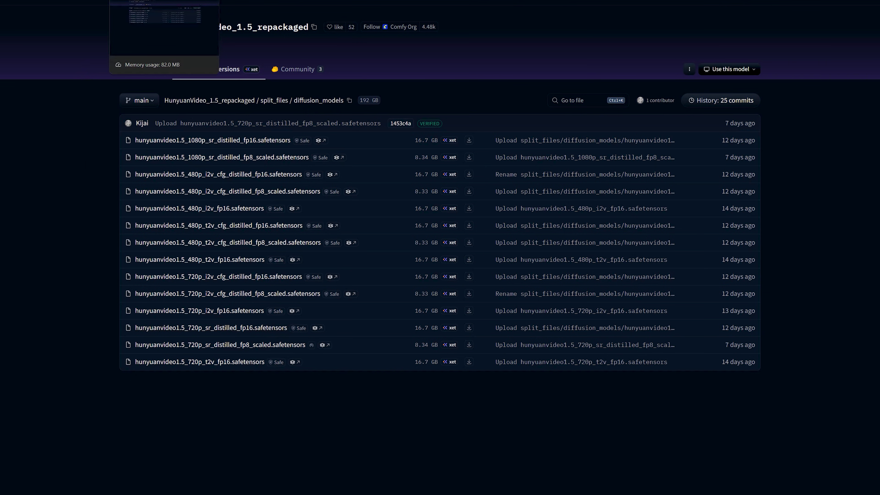
# Step: View the repository's clip_vision, loras and latent_upscale_models folders in the other open browser pages
pyautogui.click(145, 0)
pyautogui.hotkey('ctrl', 'Tab')
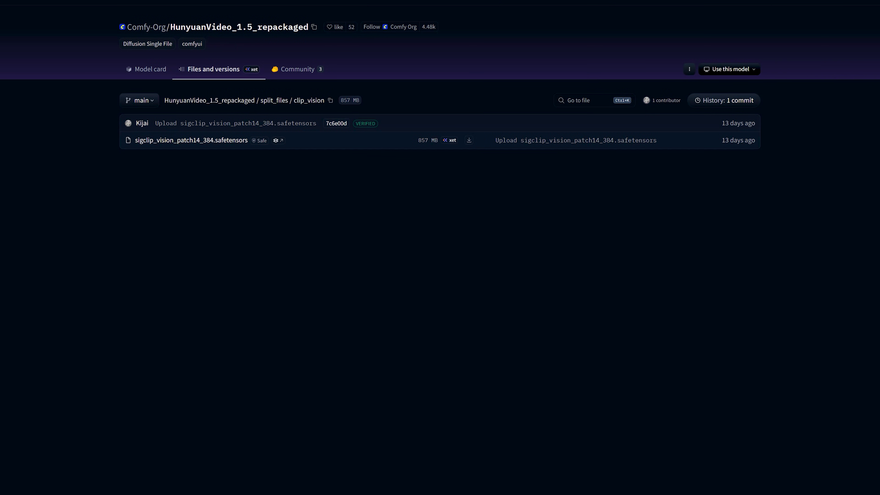
pyautogui.hotkey('ctrl', 'Tab')
pyautogui.hotkey('ctrl', 'Tab')
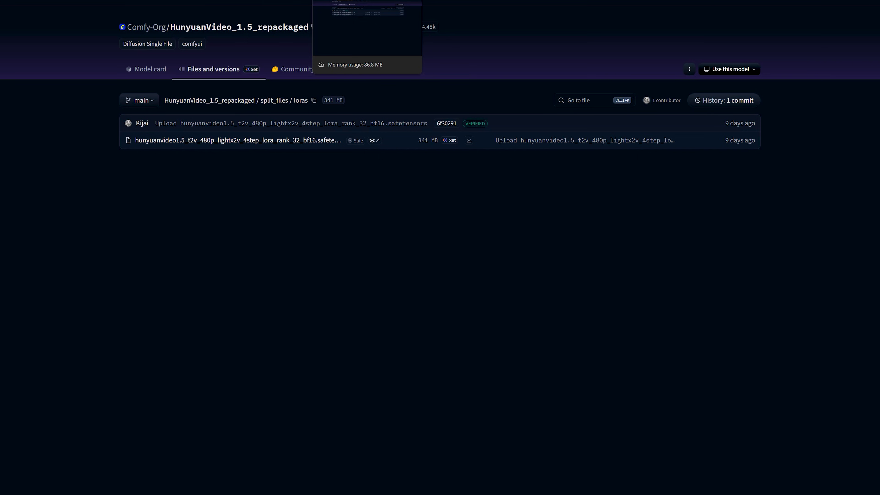
pyautogui.click(346, 1)
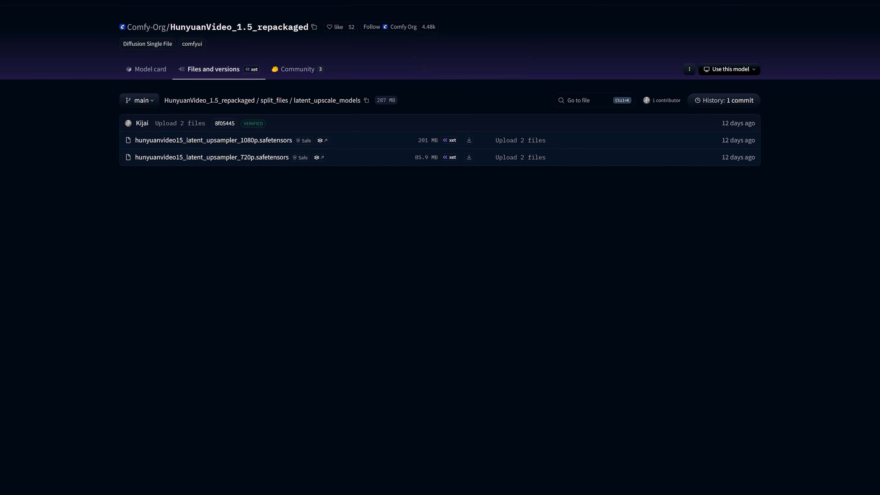
# Step: View the repository's loras and clip_vision folders and highlight the sigclip_vision_patch14_384.safetensors file name
pyautogui.click(450, 1)
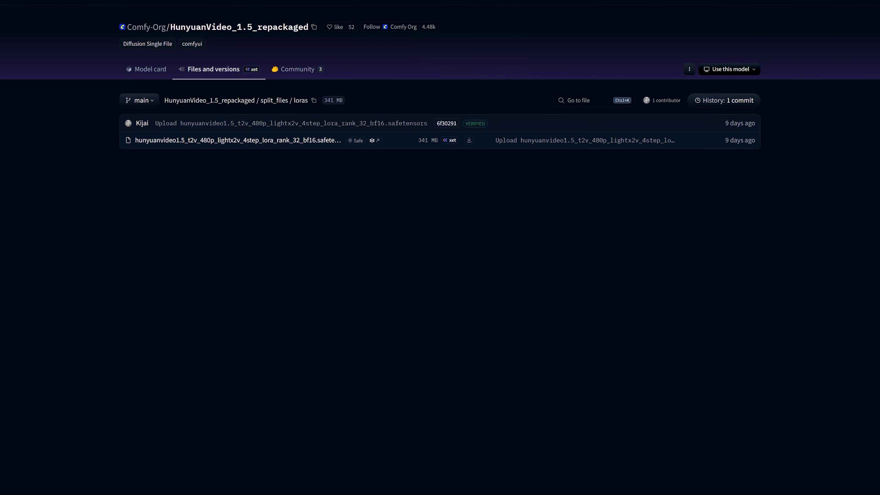
pyautogui.hotkey('ctrl', 'Tab')
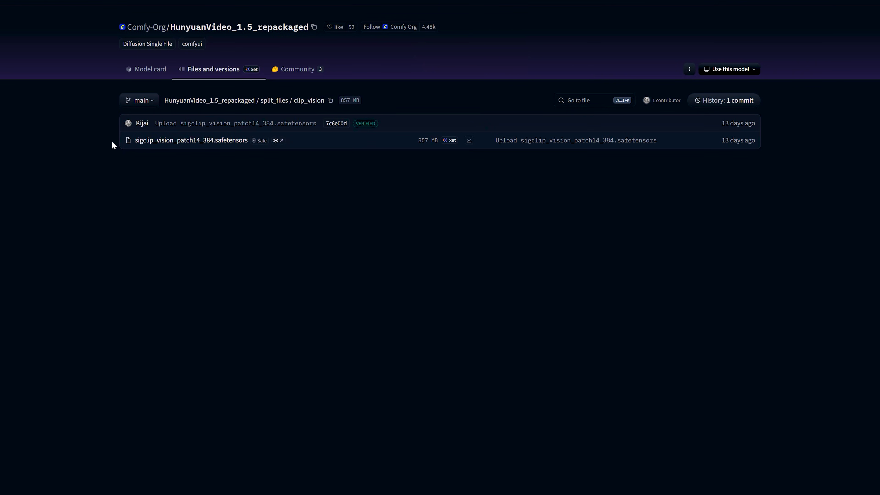
pyautogui.moveTo(115, 141); pyautogui.dragTo(248, 142)
pyautogui.click(213, 153)
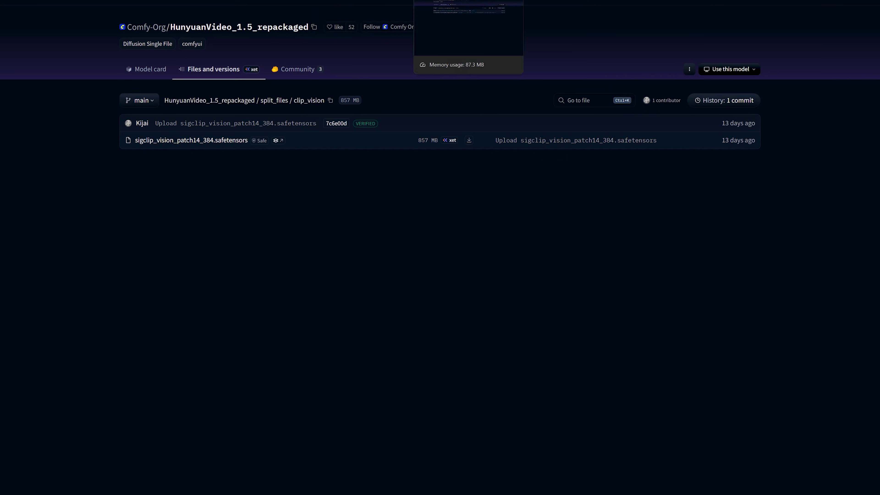
# Step: View the latent_upscale_models folder and the HunyuanVideo-1.5 T2V 720p GGUF file list, and return to the loras folder
pyautogui.click(464, 0)
pyautogui.click(564, 0)
pyautogui.hotkey('ctrl', 'Tab')
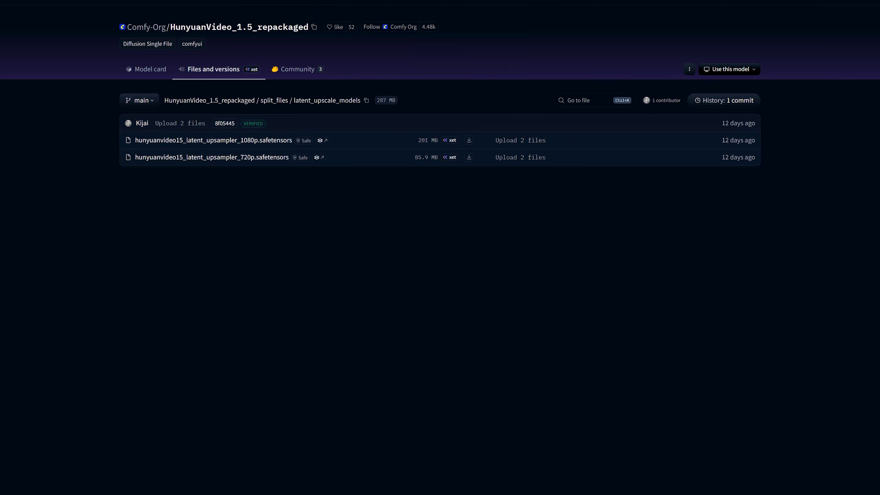
pyautogui.hotkey('ctrl', 'Tab')
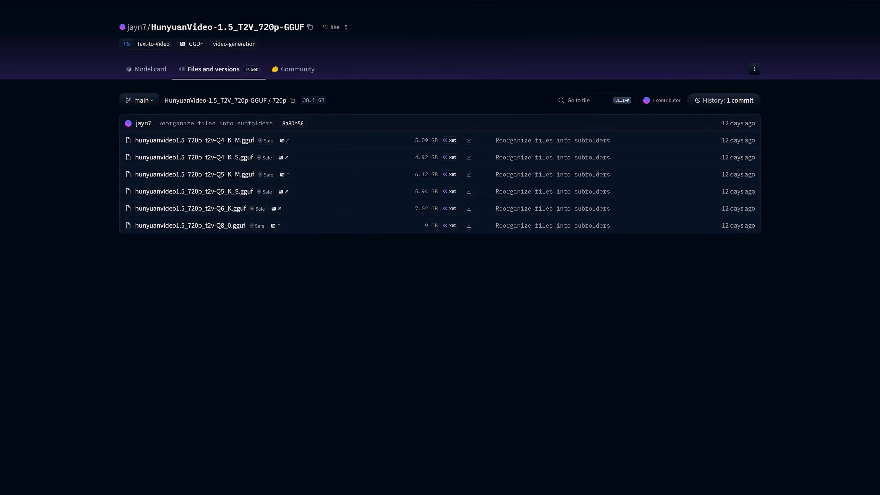
pyautogui.hotkey('ctrl', 'Tab')
pyautogui.hotkey('ctrl', 'Tab')
pyautogui.hotkey('ctrl', 'Tab')
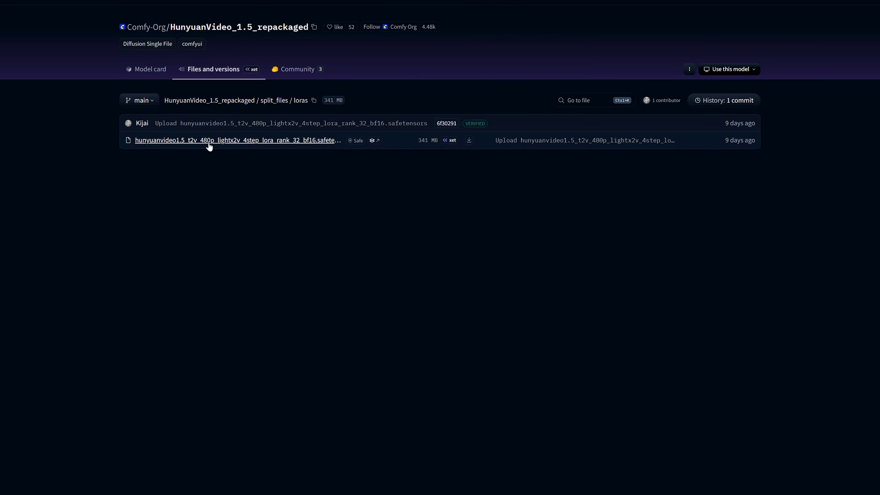
# Step: Highlight the 480p lightx2v 4-step LoRA's file size and move on to the repository's remaining folder pages
pyautogui.moveTo(417, 140); pyautogui.dragTo(437, 140)
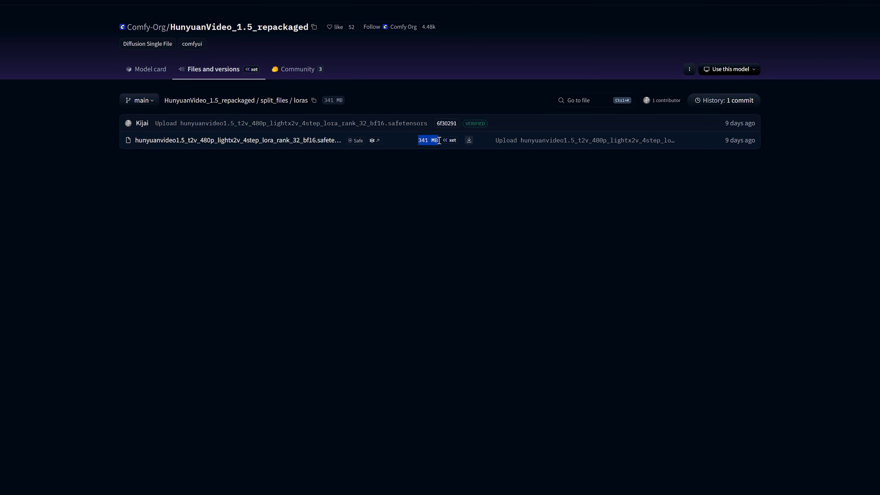
pyautogui.click(416, 169)
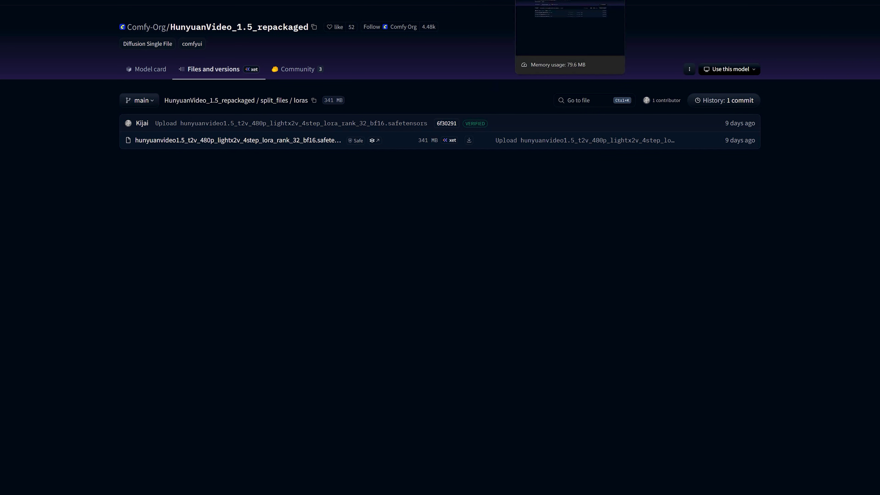
pyautogui.click(554, 0)
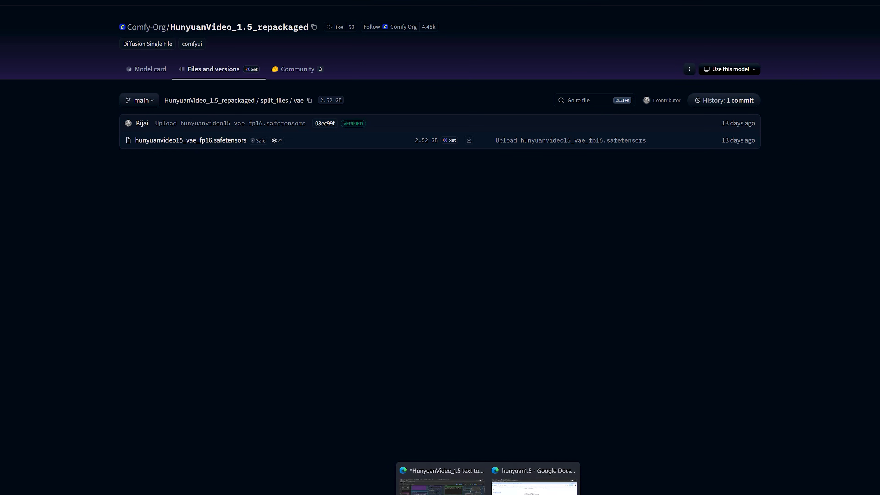
# Step: Switch to ComfyUI and select the GGUF, diffusion, dual CLIP, CLIP Vision, VAE and 1080p upscale loader nodes one after another
pyautogui.moveTo(506, 493)
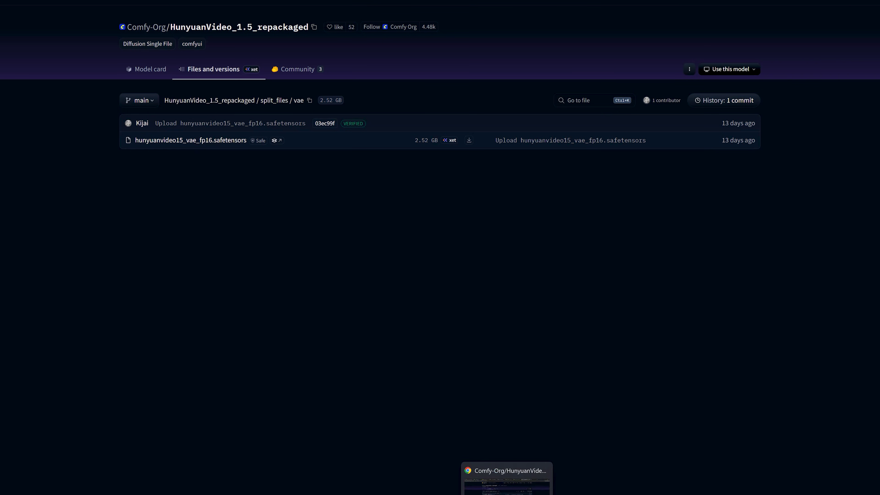
pyautogui.click(506, 494)
pyautogui.scroll(-2, 396, 367)
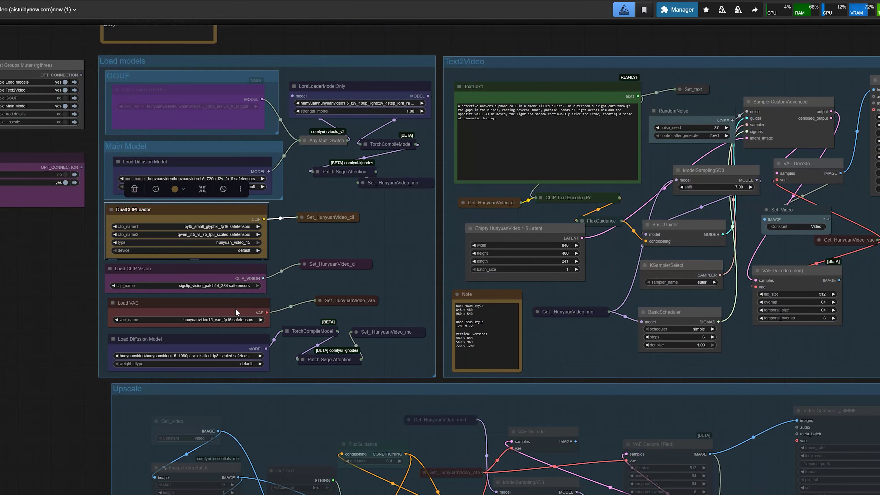
pyautogui.scroll(3, 157, 298)
pyautogui.moveTo(46, 317); pyautogui.dragTo(46, 406)
pyautogui.click(232, 111)
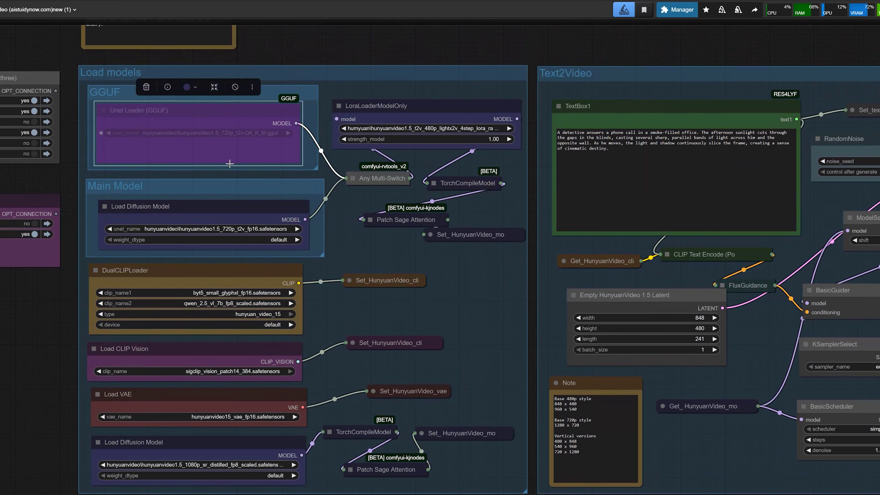
pyautogui.click(230, 212)
pyautogui.click(240, 276)
pyautogui.click(241, 352)
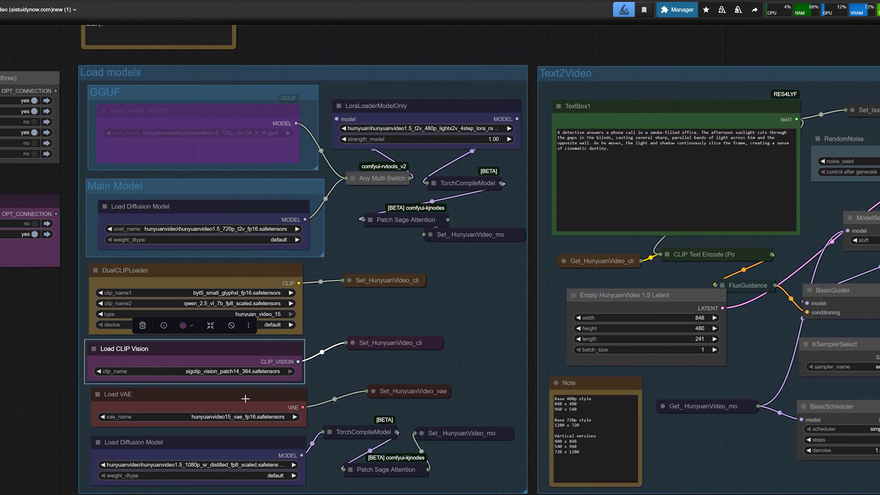
pyautogui.click(245, 398)
pyautogui.click(249, 447)
# Step: Examine the Upscale group below the model loaders and the overall layout of the text-to-video workflow
pyautogui.hscroll(-3, 94, 395)
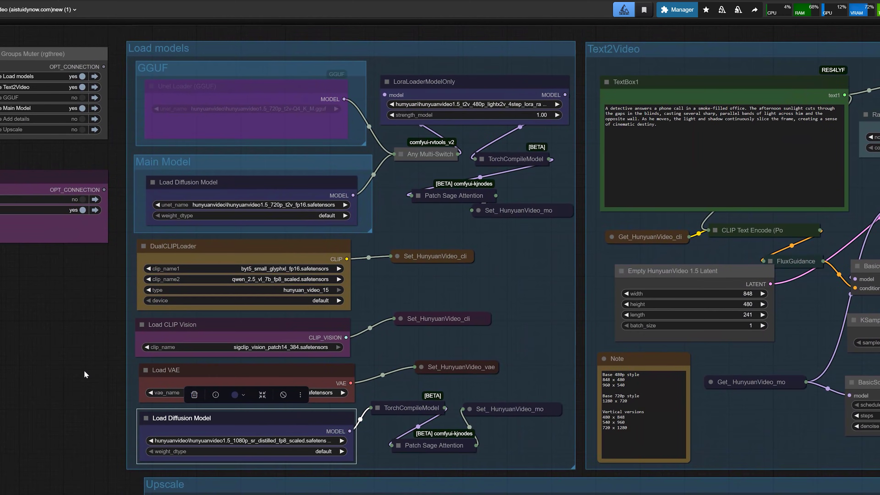
pyautogui.scroll(-5, 85, 373)
pyautogui.moveTo(74, 389); pyautogui.dragTo(120, 202)
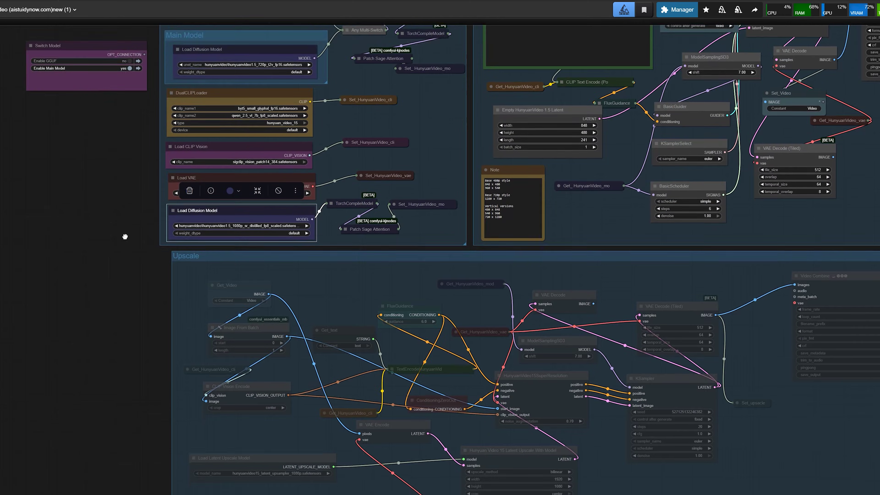
pyautogui.moveTo(125, 236); pyautogui.dragTo(120, 161)
pyautogui.scroll(2, 282, 363)
pyautogui.click(274, 388)
pyautogui.moveTo(91, 204); pyautogui.dragTo(93, 374)
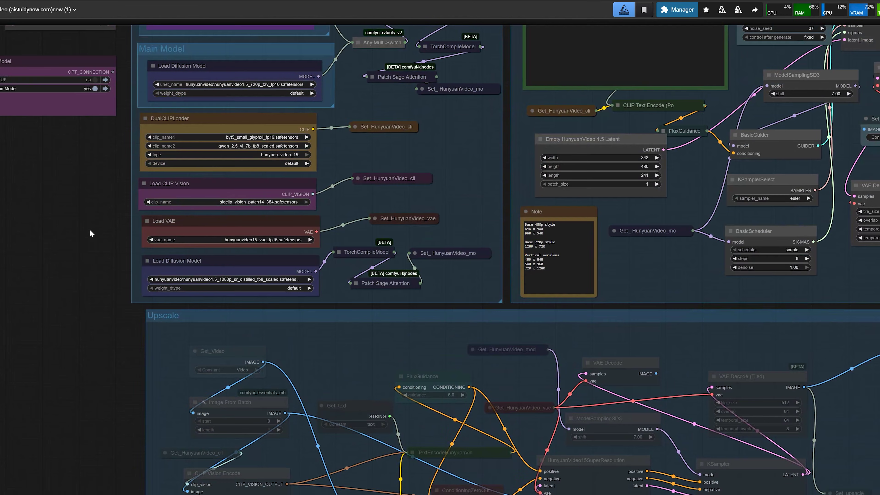
pyautogui.scroll(-2, 89, 229)
pyautogui.moveTo(101, 199); pyautogui.dragTo(15, 266)
pyautogui.scroll(-2, 15, 266)
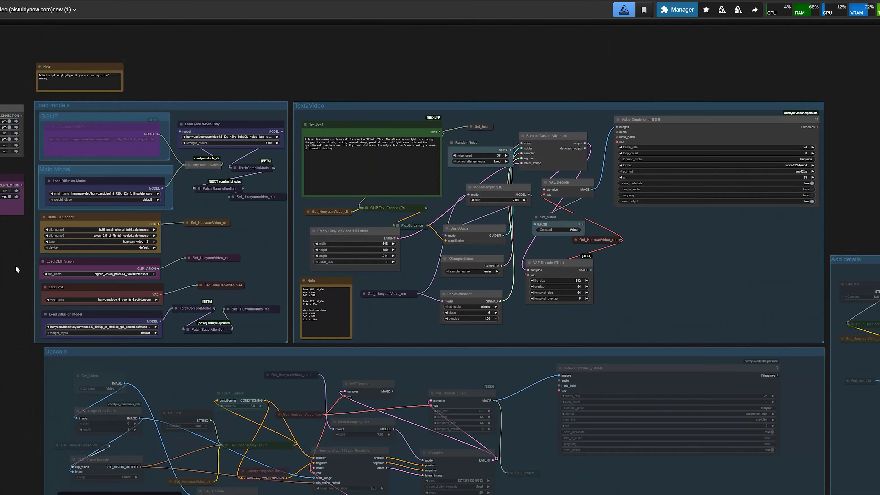
# Step: View the image-to-video workflow's layout and return to the text-to-video workflow
pyautogui.moveTo(241, 77); pyautogui.dragTo(261, 39)
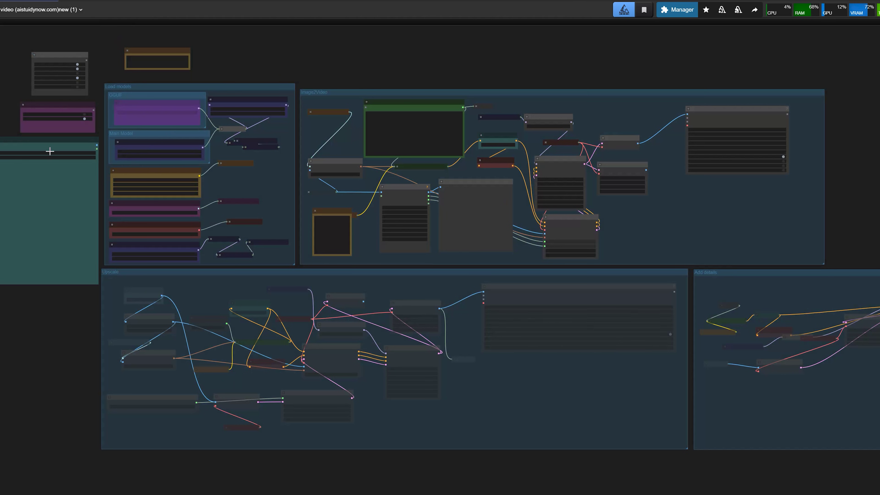
pyautogui.scroll(2, 269, 178)
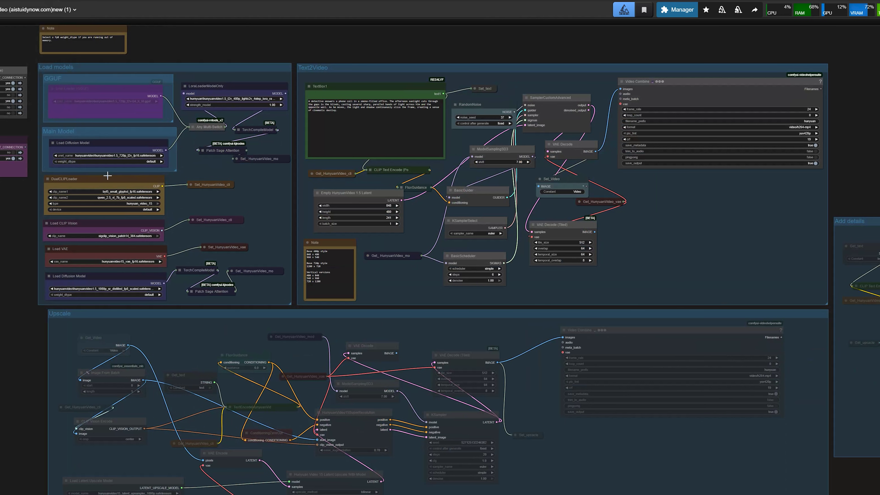
pyautogui.moveTo(9, 254); pyautogui.dragTo(30, 259)
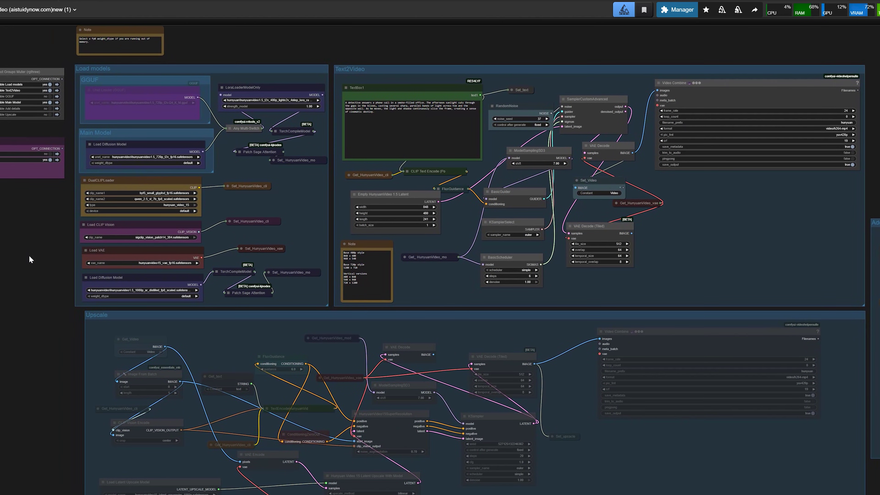
# Step: Enable the Add details and Upscale groups in the Fast Groups Muter node
pyautogui.click(50, 108)
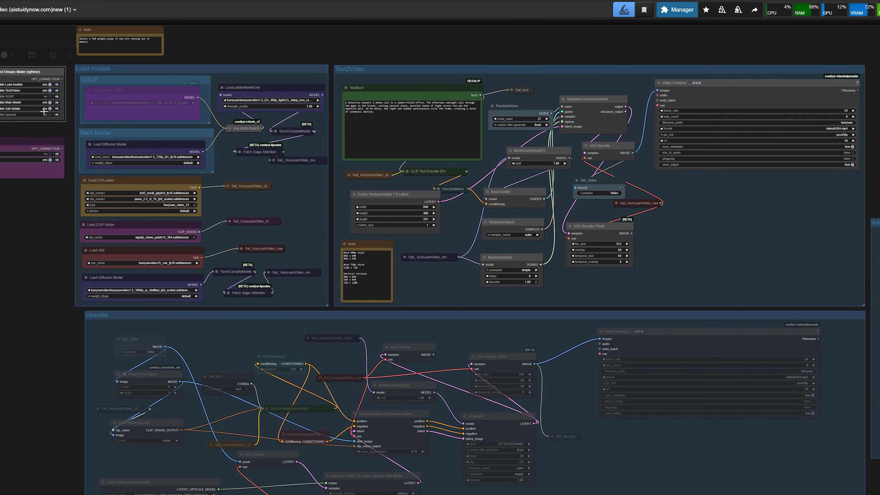
pyautogui.click(50, 115)
pyautogui.moveTo(56, 276); pyautogui.dragTo(86, 323)
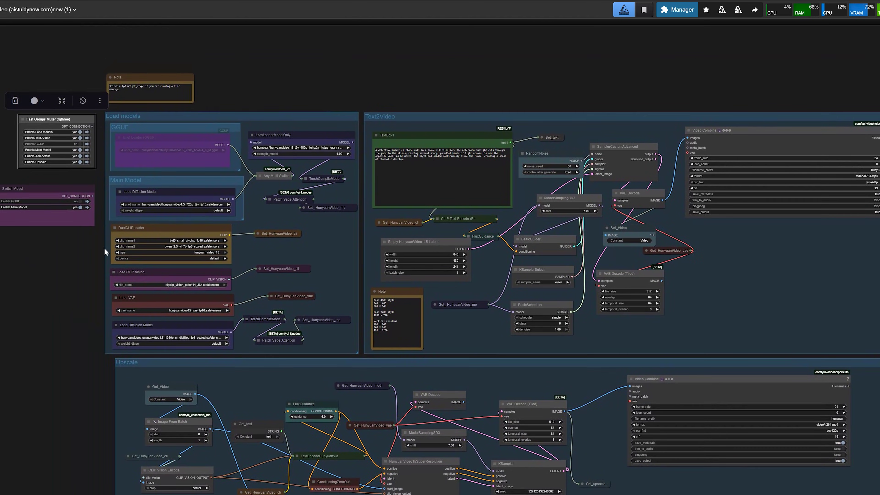
# Step: Enable GGUF and disable Main Model in the Switch Model node
pyautogui.scroll(5, 122, 172)
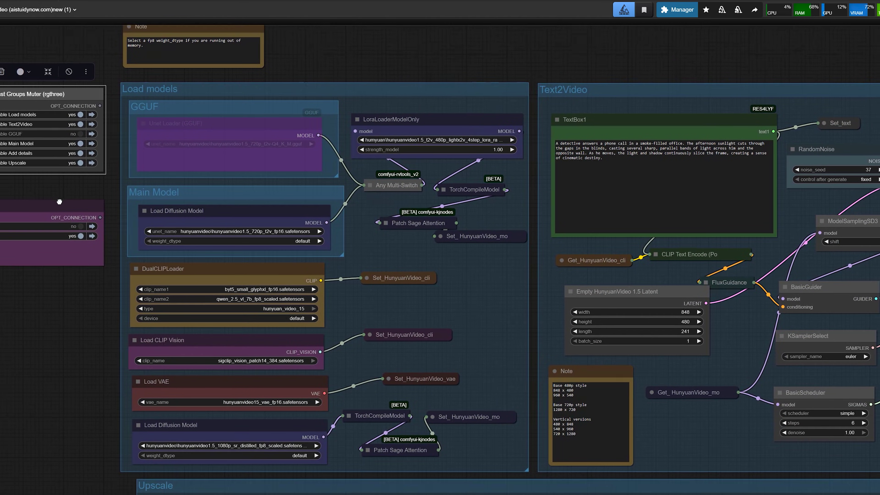
pyautogui.moveTo(60, 202); pyautogui.dragTo(52, 215)
pyautogui.click(65, 239)
pyautogui.click(67, 249)
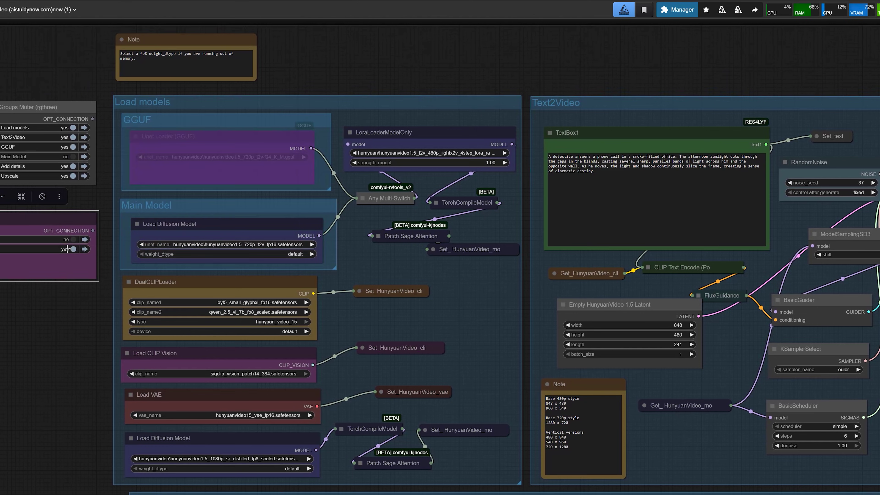
pyautogui.click(66, 249)
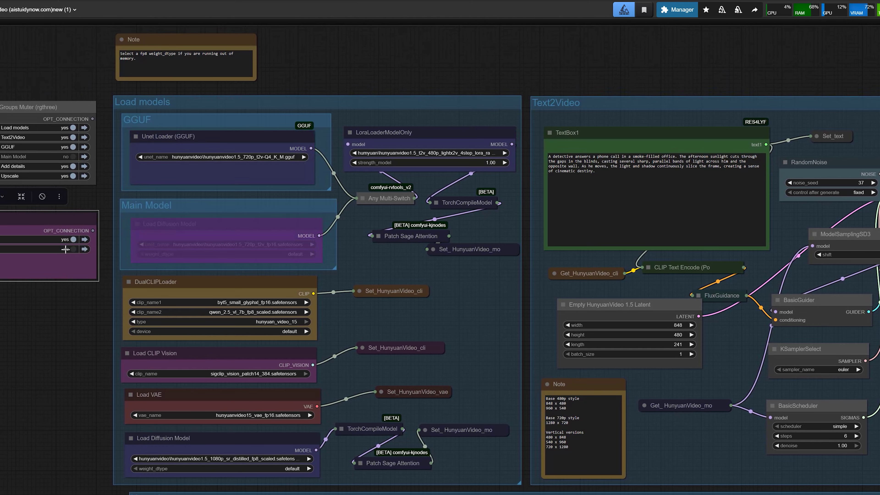
pyautogui.click(66, 248)
pyautogui.click(66, 249)
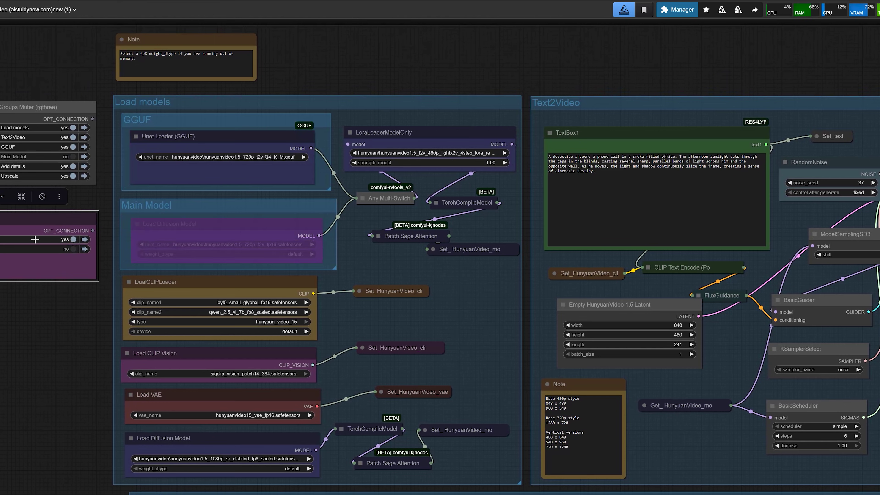
# Step: Select and examine the Unet Loader (GGUF) node and the LoraLoaderModelOnly node in the Load models group
pyautogui.click(217, 143)
pyautogui.scroll(1, 279, 147)
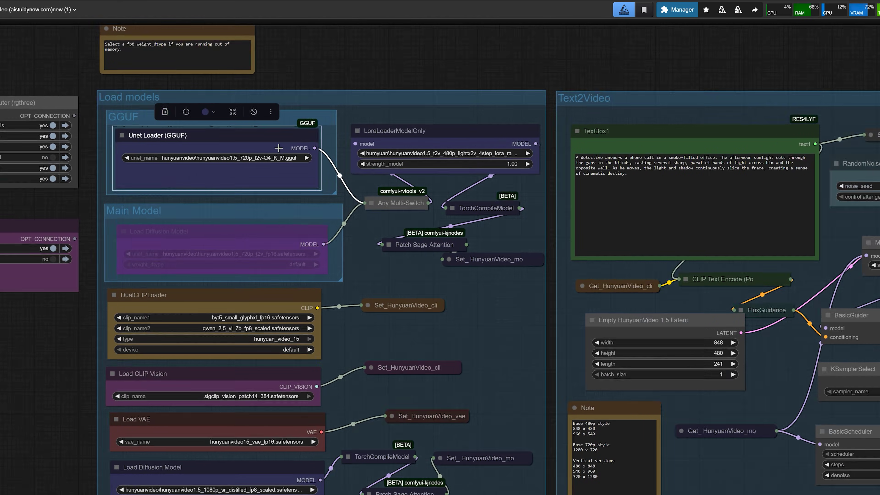
pyautogui.scroll(1, 278, 148)
pyautogui.scroll(-1, 274, 180)
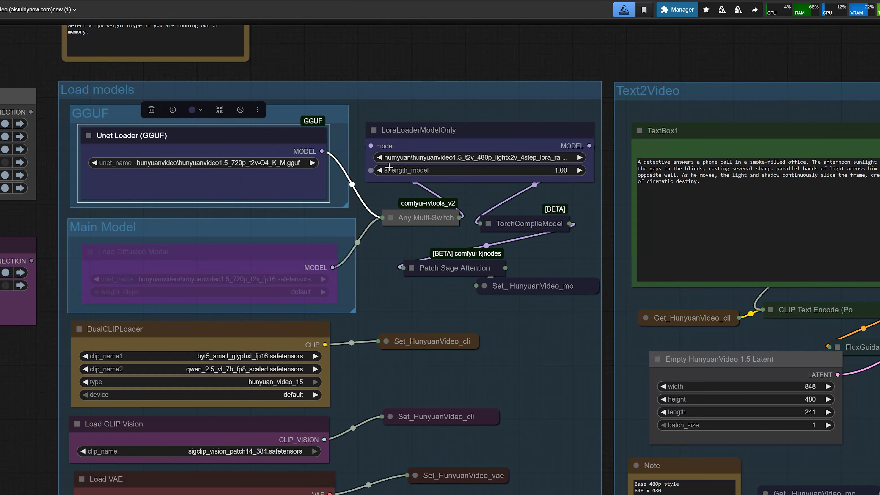
pyautogui.click(415, 135)
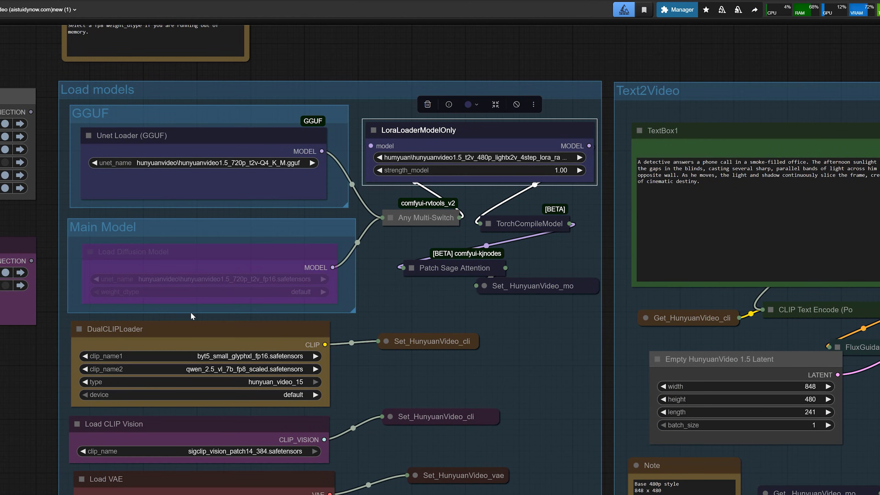
# Step: Select the Load Diffusion Model node holding the 1080p sr distilled fp8 scaled model and examine its settings up close
pyautogui.scroll(-3, 19, 344)
pyautogui.moveTo(9, 358); pyautogui.dragTo(62, 302)
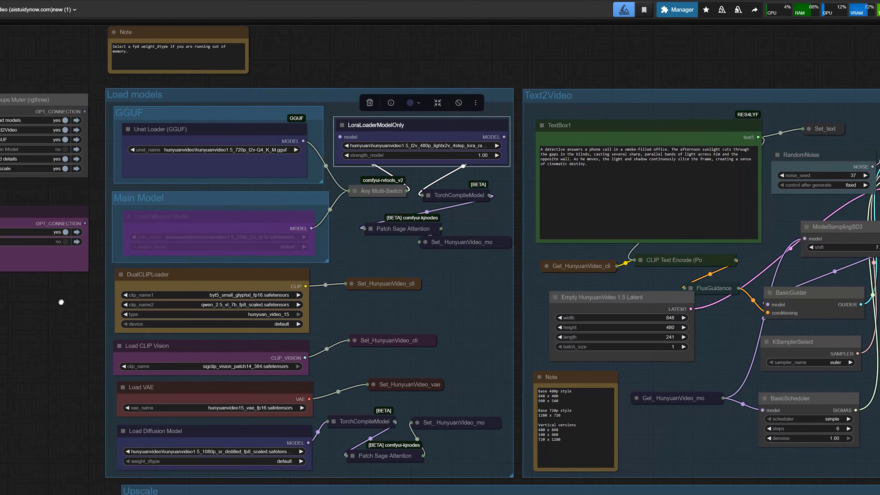
pyautogui.scroll(3, 62, 302)
pyautogui.click(204, 438)
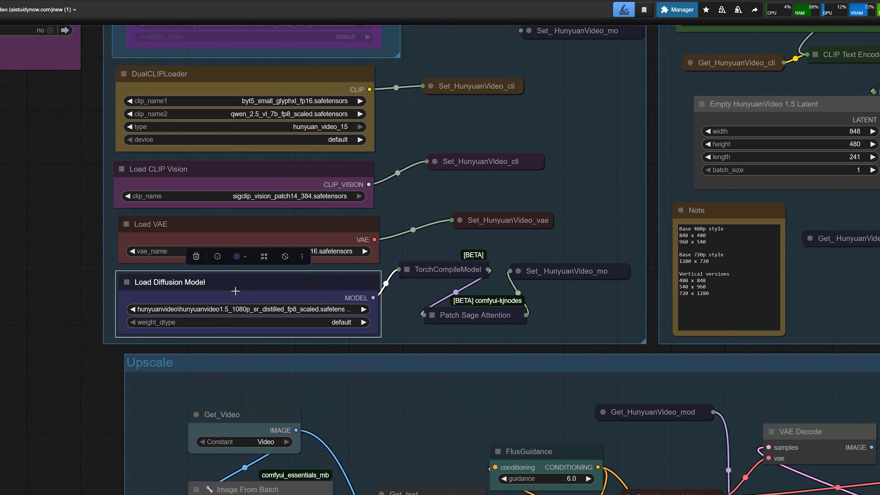
pyautogui.scroll(1, 235, 290)
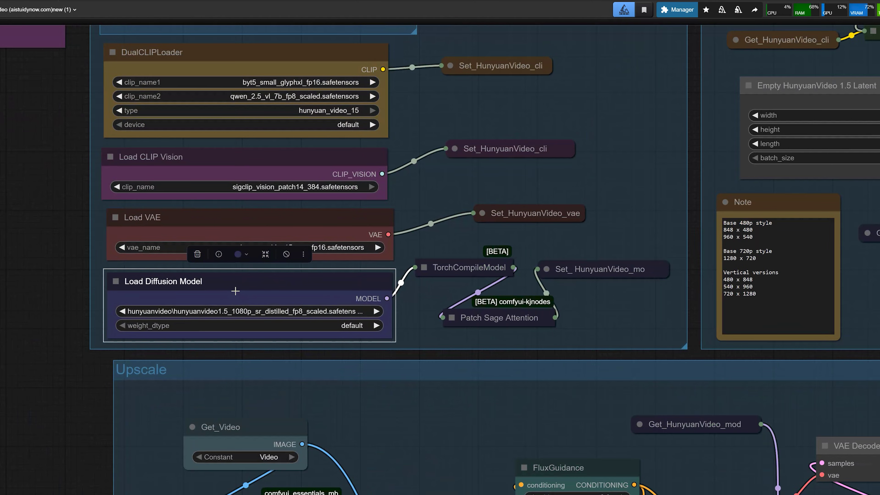
pyautogui.scroll(1, 235, 291)
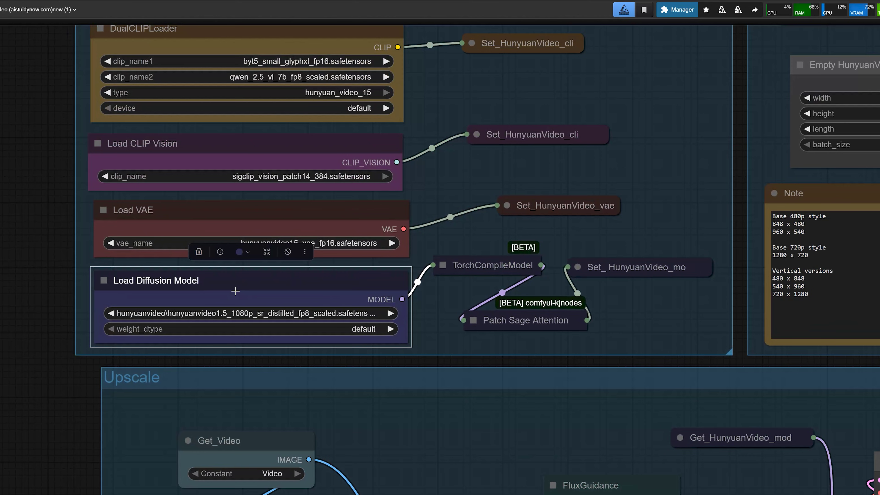
pyautogui.scroll(1, 236, 291)
pyautogui.scroll(-5, 236, 290)
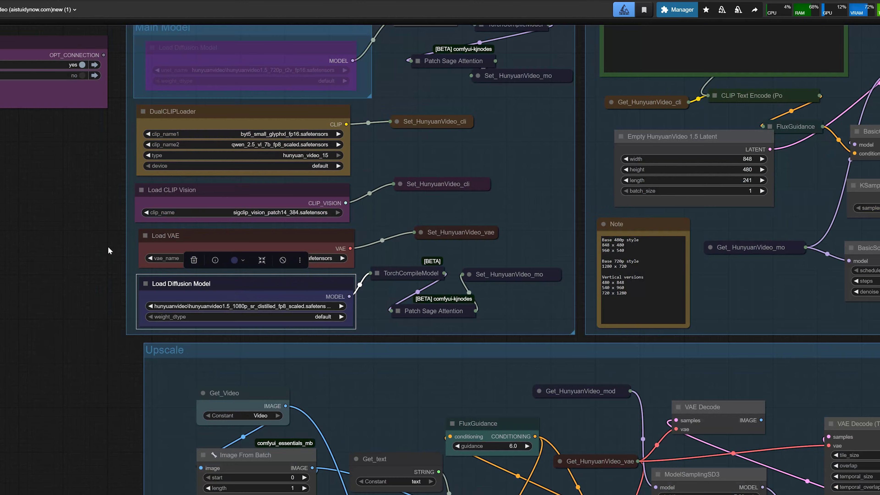
# Step: Select the DualCLIPLoader node and examine its two text encoder files up close
pyautogui.moveTo(115, 222); pyautogui.dragTo(76, 367)
pyautogui.scroll(3, 191, 278)
pyautogui.scroll(1, 190, 279)
pyautogui.click(193, 263)
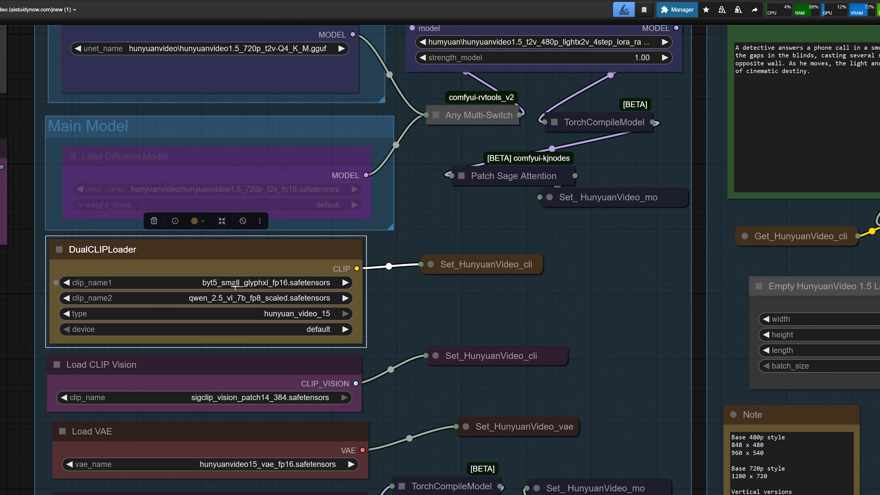
# Step: Find and select the Note node below the Empty HunyuanVideo 1.5 Latent node in the Text2Video group
pyautogui.scroll(-1, 235, 286)
pyautogui.scroll(-1, 235, 287)
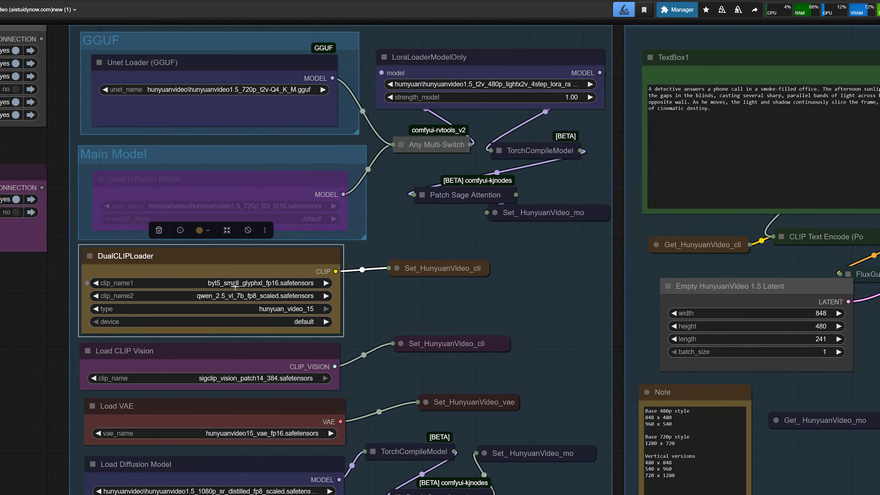
pyautogui.moveTo(9, 348)
pyautogui.mouseDown()
pyautogui.moveTo(0, 361)
pyautogui.moveTo(12, 346)
pyautogui.mouseUp()
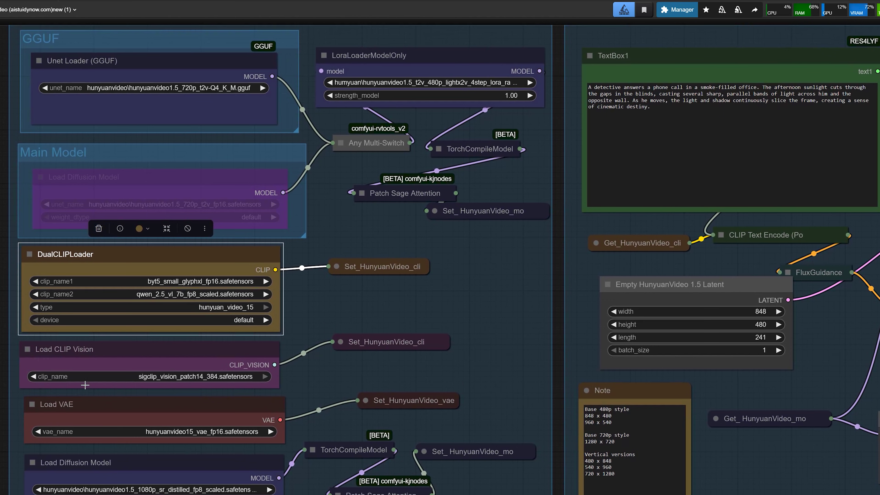
pyautogui.scroll(-5, 305, 391)
pyautogui.scroll(3, 424, 382)
pyautogui.moveTo(424, 382); pyautogui.dragTo(149, 279)
pyautogui.scroll(-1, 250, 295)
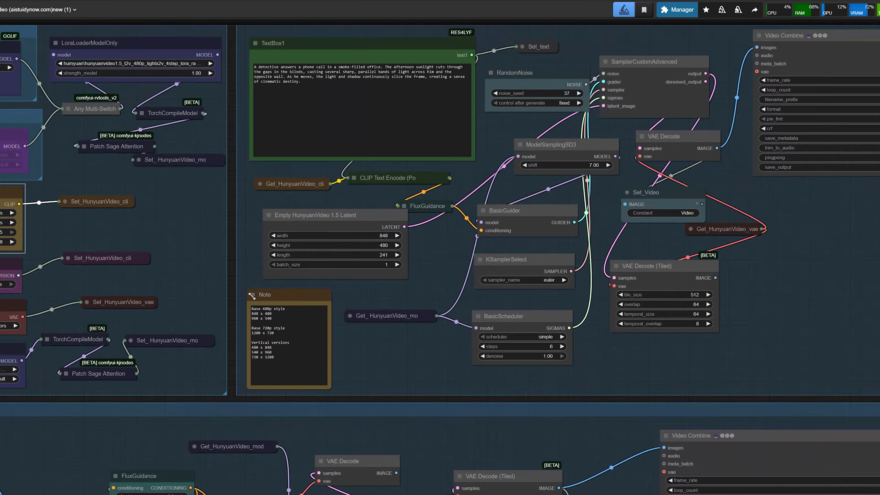
pyautogui.scroll(7, 268, 301)
pyautogui.click(278, 299)
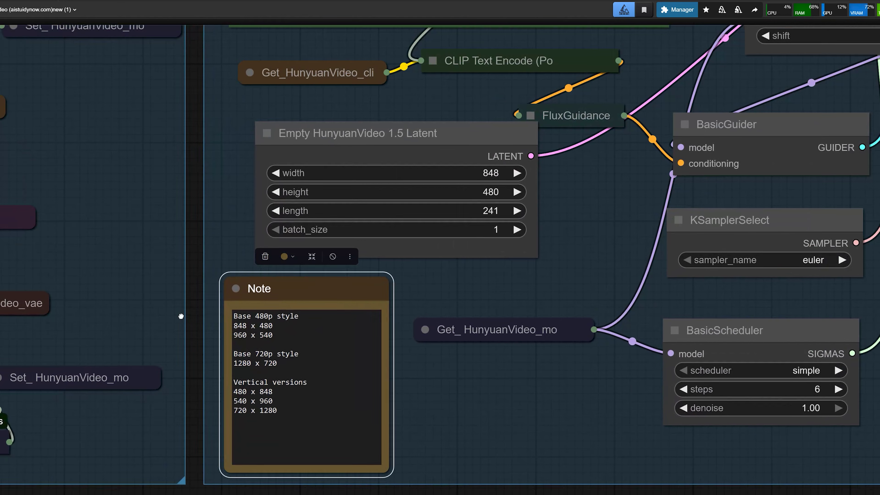
# Step: Read the Note's recommended video resolutions, highlighting the base 720p size, the base 480p heading and the sizes under it
pyautogui.moveTo(190, 334); pyautogui.dragTo(167, 306)
pyautogui.click(237, 328)
pyautogui.moveTo(278, 330); pyautogui.dragTo(215, 338)
pyautogui.click(212, 338)
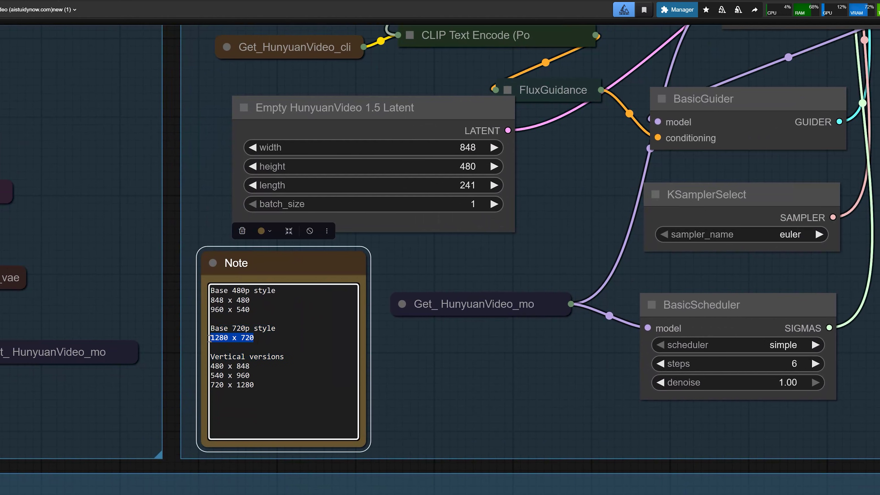
pyautogui.click(251, 310)
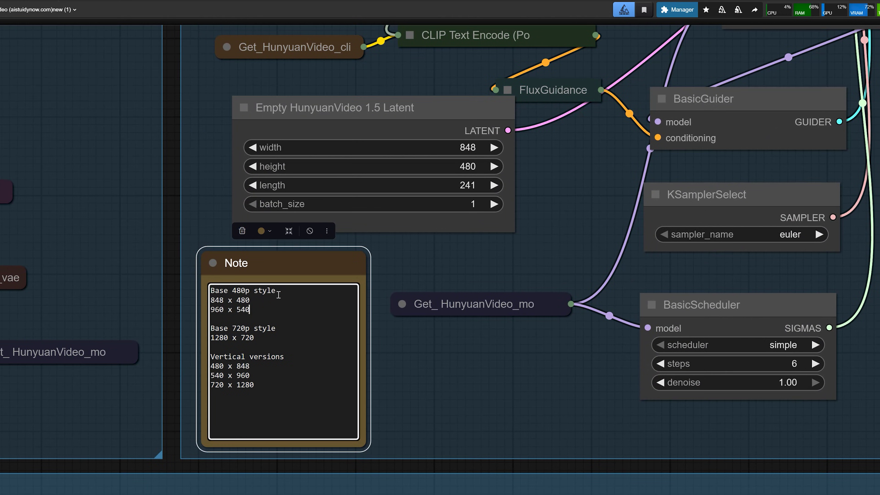
pyautogui.moveTo(280, 292); pyautogui.dragTo(223, 292)
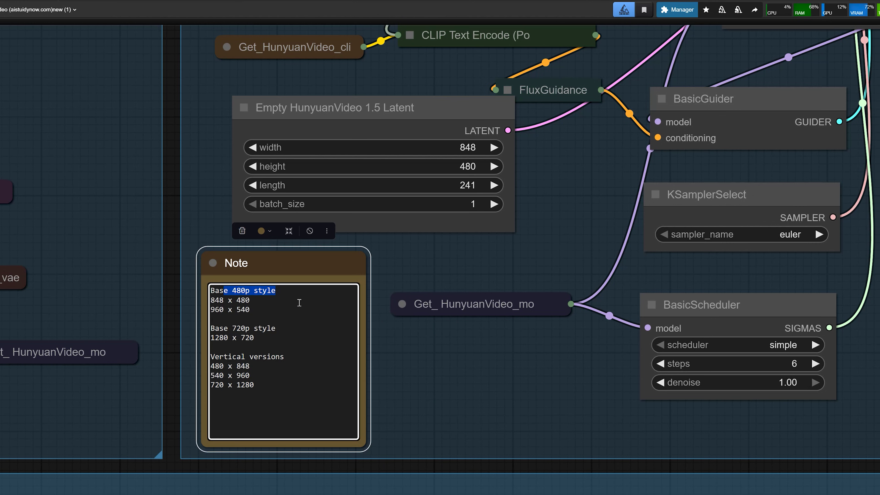
pyautogui.click(273, 304)
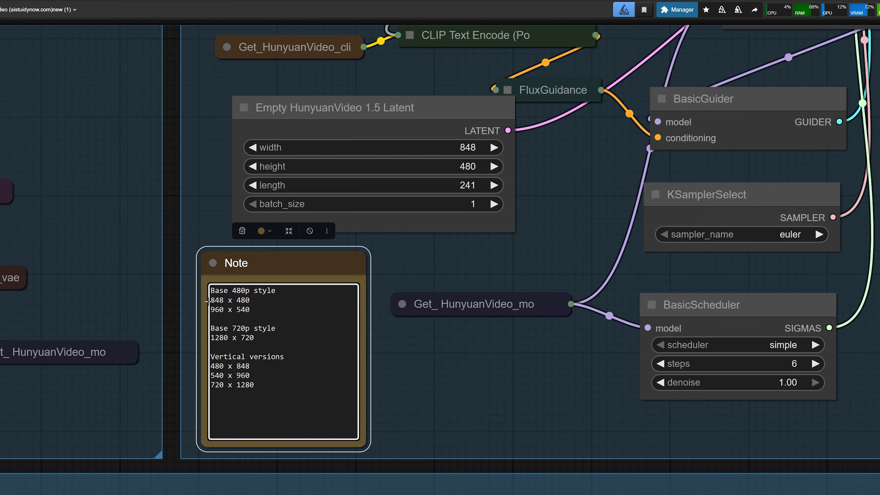
pyautogui.moveTo(211, 301); pyautogui.dragTo(68, 340)
pyautogui.click(251, 303)
# Step: Set the length of the Empty HunyuanVideo 1.5 Latent node to 81
pyautogui.scroll(-2, 172, 288)
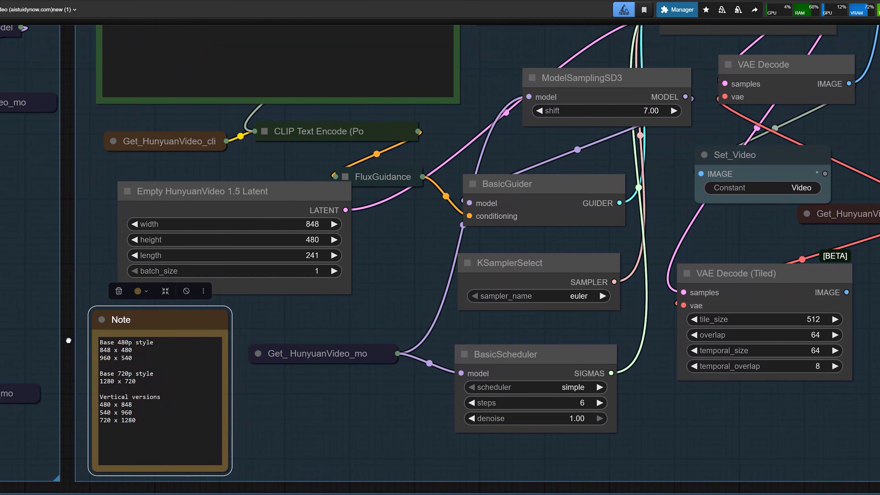
pyautogui.scroll(-1, 111, 311)
pyautogui.scroll(3, 110, 312)
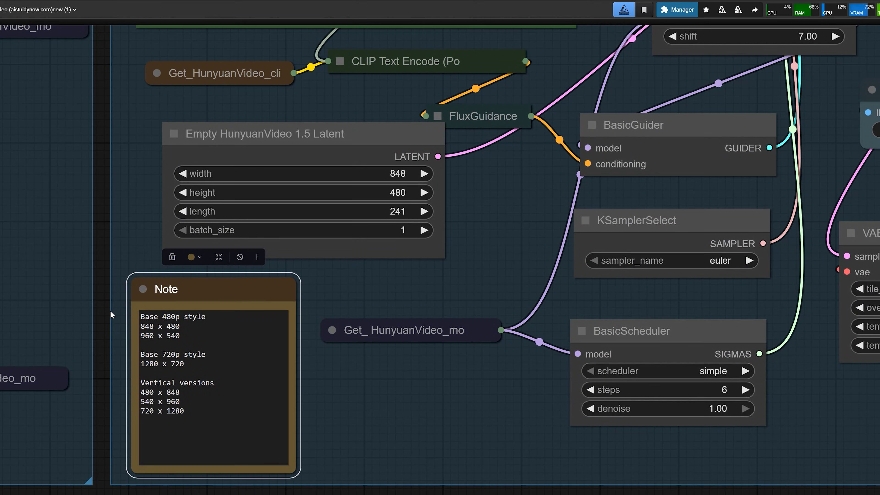
pyautogui.scroll(-2, 110, 310)
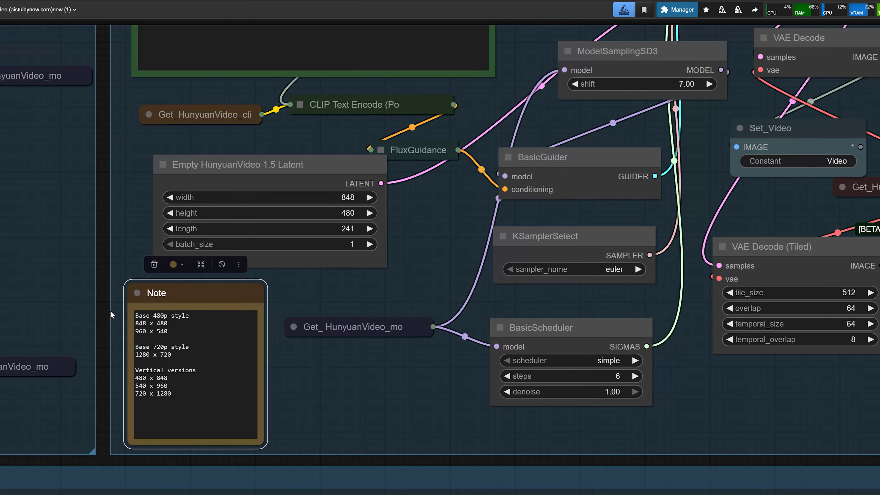
pyautogui.moveTo(286, 278); pyautogui.dragTo(240, 297)
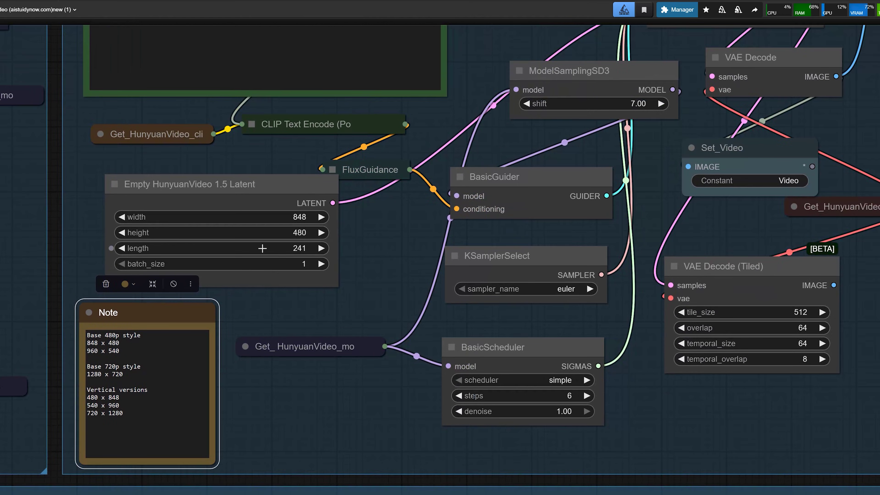
pyautogui.scroll(2, 262, 248)
pyautogui.click(294, 250)
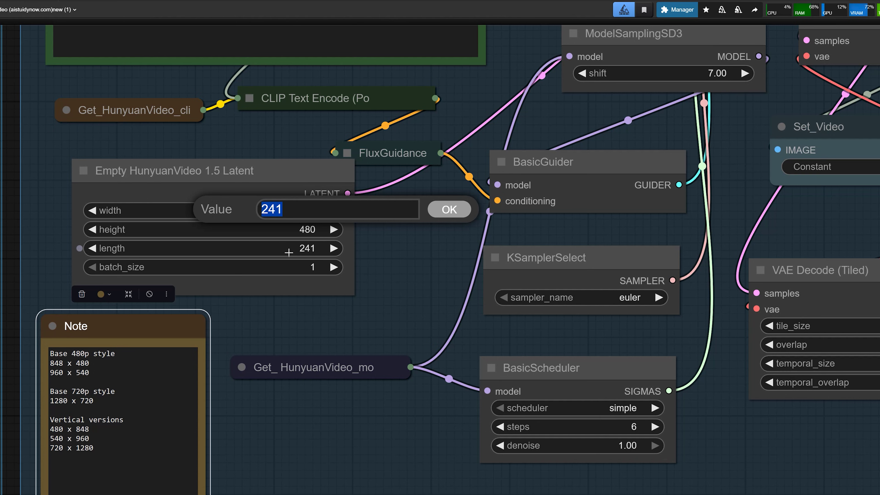
pyautogui.write('82')
pyautogui.press('BackSpace')
pyautogui.write('1')
pyautogui.press('Return')
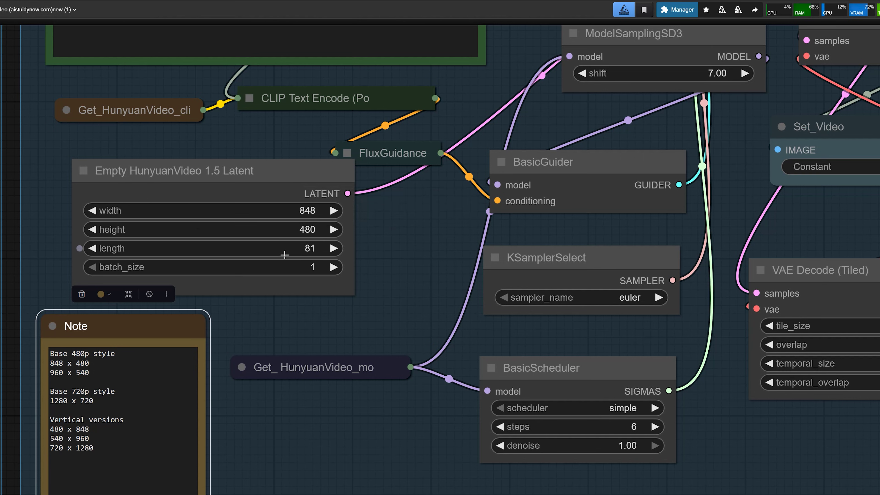
# Step: Try a length of 121 in the Empty HunyuanVideo 1.5 Latent node and set it back to 241
pyautogui.click(303, 249)
pyautogui.write('121')
pyautogui.press('Return')
pyautogui.click(303, 249)
pyautogui.write('241')
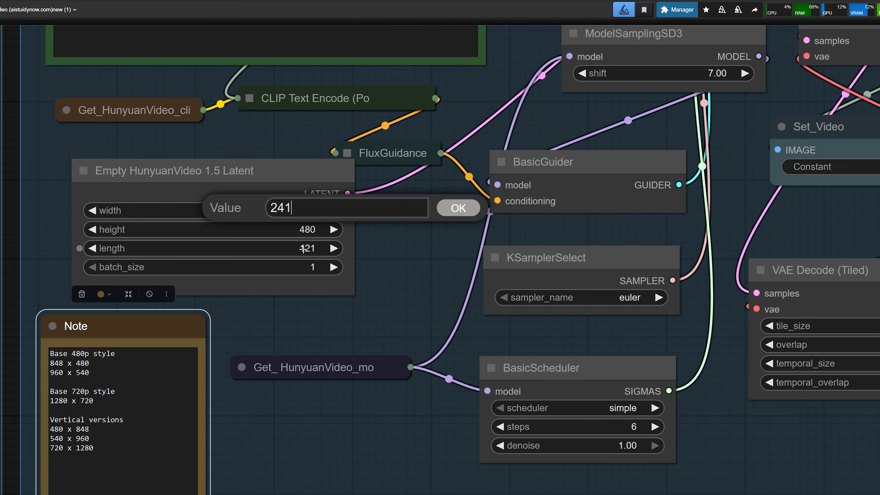
pyautogui.press('Return')
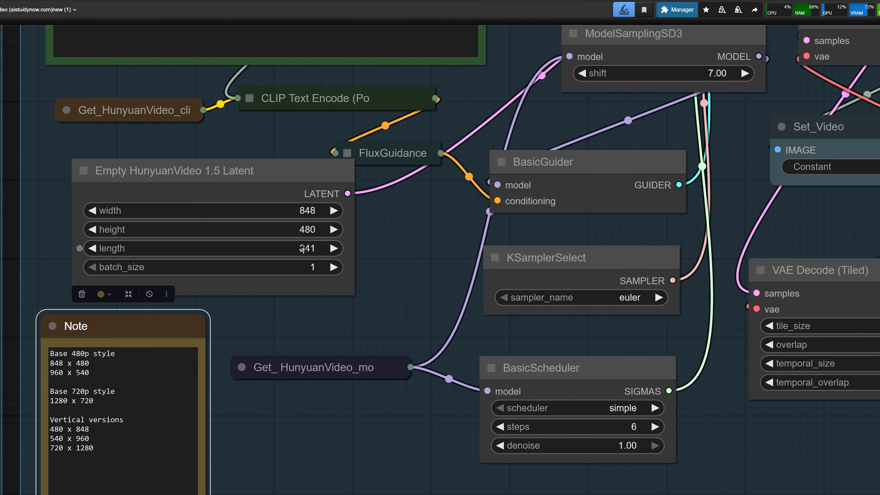
# Step: Select the Empty HunyuanVideo 1.5 Latent node, switch its length to 121 once more and return it to 241
pyautogui.click(284, 164)
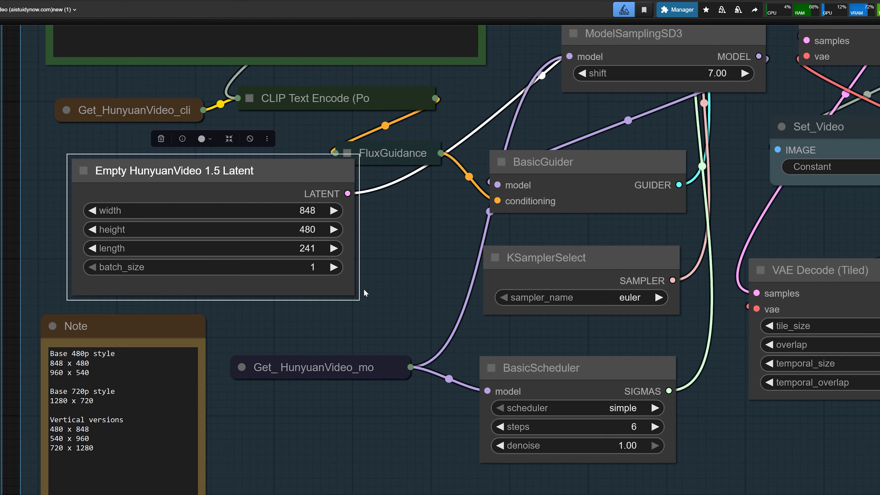
pyautogui.scroll(-3, 364, 287)
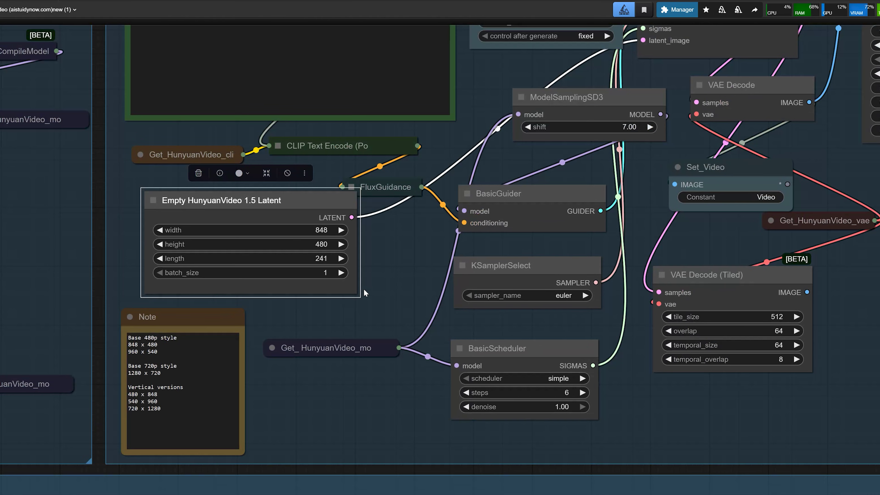
pyautogui.scroll(1, 329, 273)
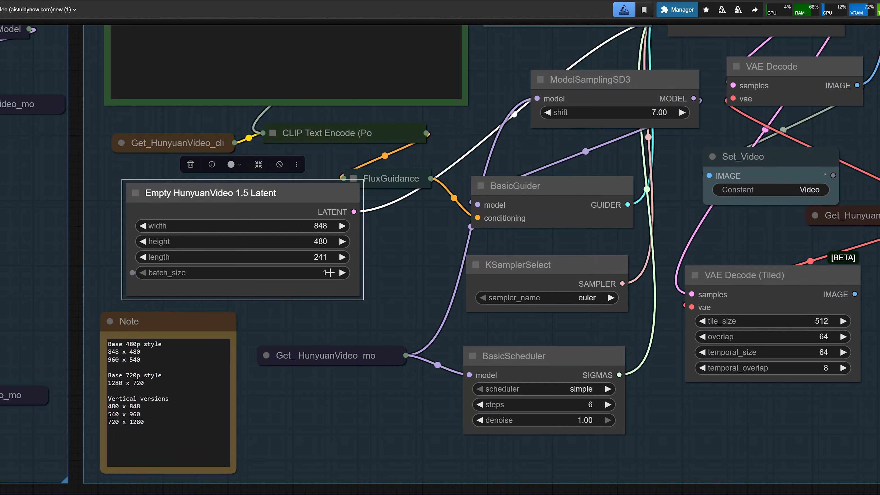
pyautogui.click(322, 257)
pyautogui.write('121')
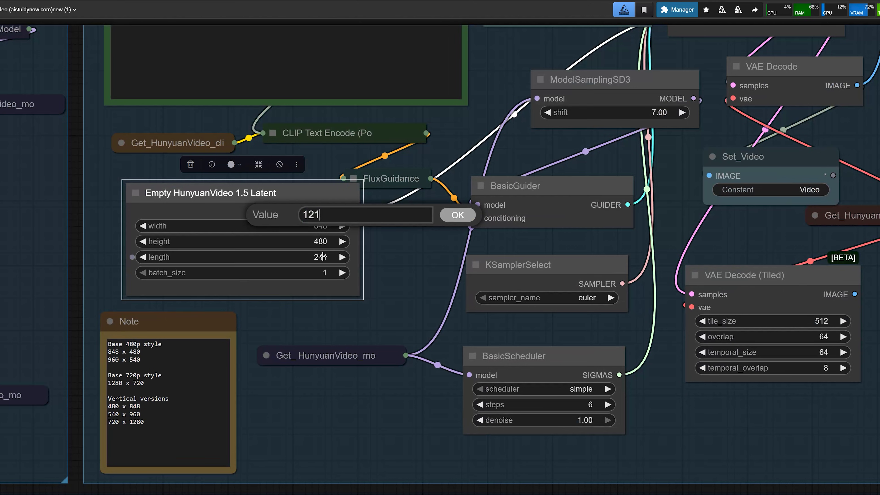
pyautogui.press('Return')
pyautogui.click(322, 257)
pyautogui.write('241')
pyautogui.press('Return')
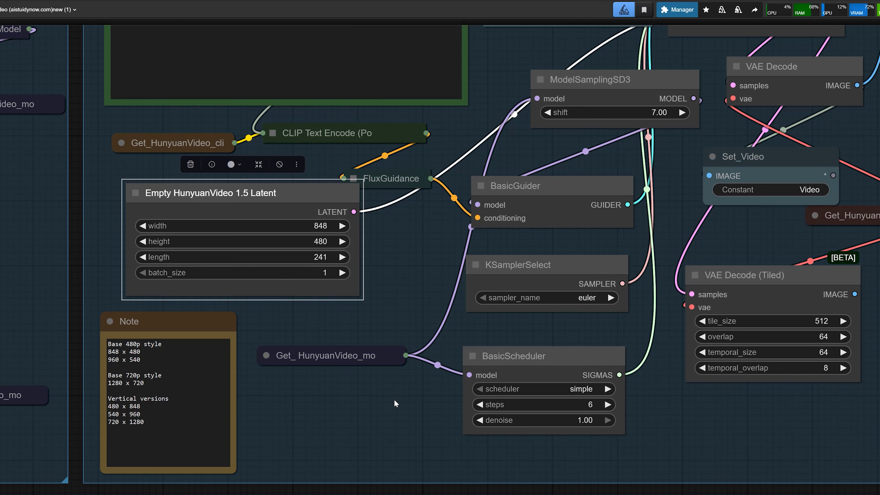
# Step: Select the LoraLoaderModelOnly node with the 480p lightx2v 4-step LoRA and examine it beside the Text2Video settings
pyautogui.scroll(-3, 394, 399)
pyautogui.moveTo(239, 256); pyautogui.dragTo(579, 315)
pyautogui.moveTo(312, 242); pyautogui.dragTo(360, 284)
pyautogui.moveTo(520, 406); pyautogui.dragTo(150, 218)
pyautogui.moveTo(96, 46); pyautogui.dragTo(236, 231)
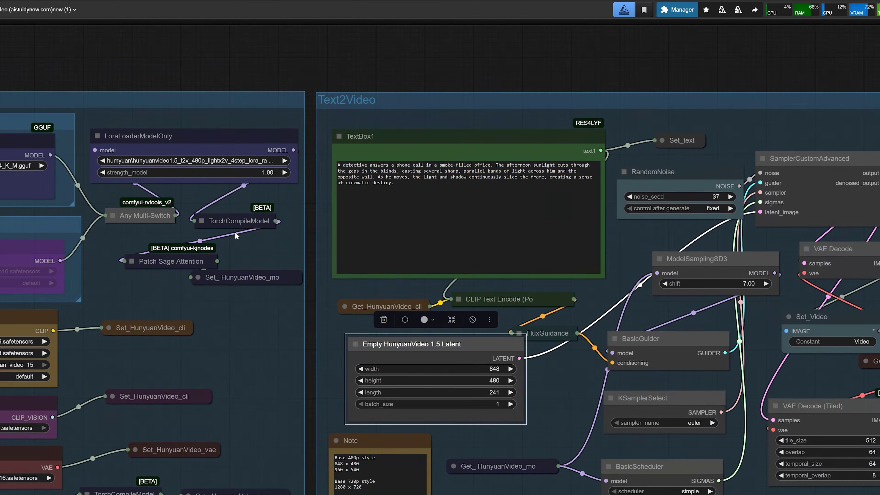
pyautogui.scroll(4, 201, 161)
pyautogui.click(196, 141)
pyautogui.moveTo(220, 286); pyautogui.dragTo(2, 10)
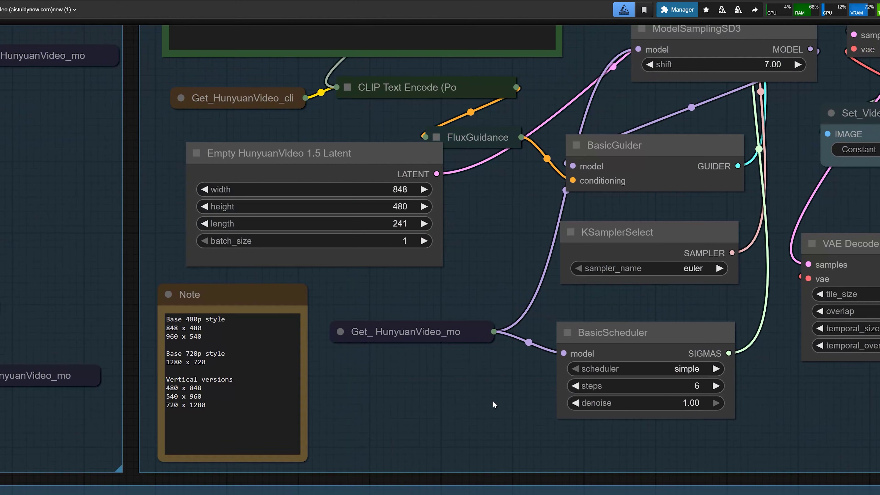
# Step: Select the BasicScheduler node in the Text2Video group and examine its scheduler, steps and denoise settings
pyautogui.moveTo(494, 404); pyautogui.dragTo(295, 377)
pyautogui.scroll(2, 388, 351)
pyautogui.click(423, 295)
pyautogui.hscroll(1, 294, 379)
pyautogui.scroll(-1, 294, 379)
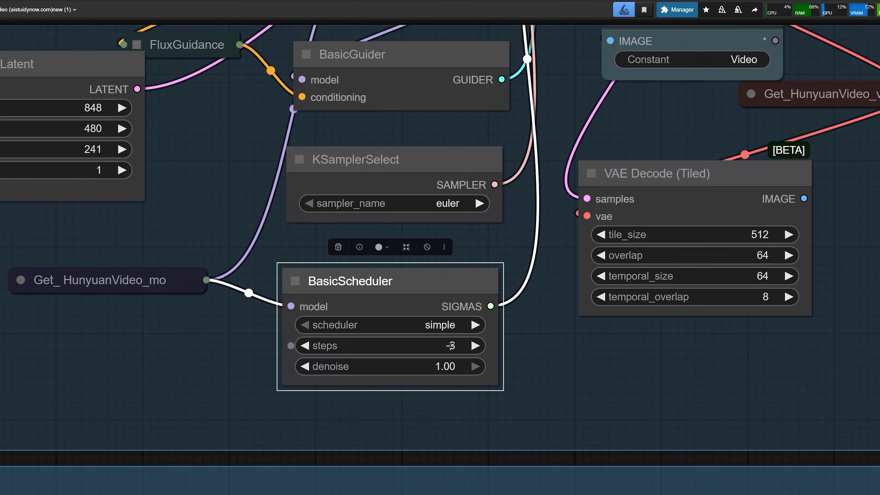
pyautogui.scroll(-1, 450, 345)
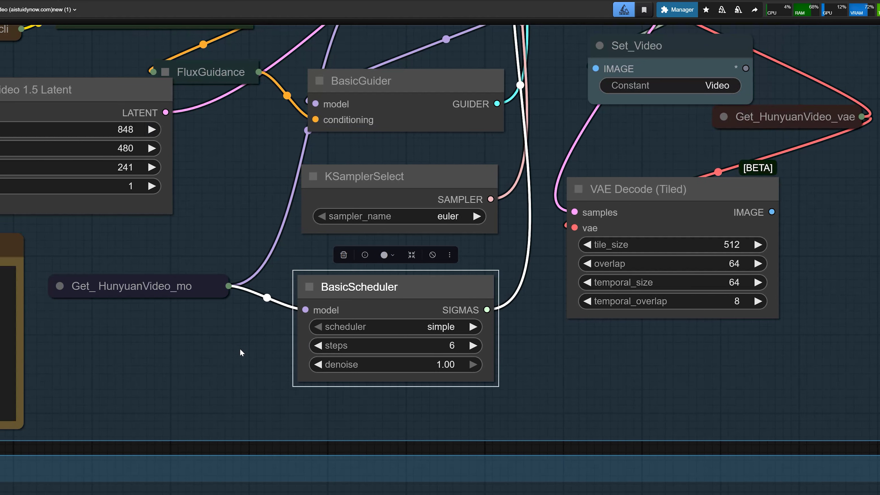
pyautogui.scroll(-4, 259, 360)
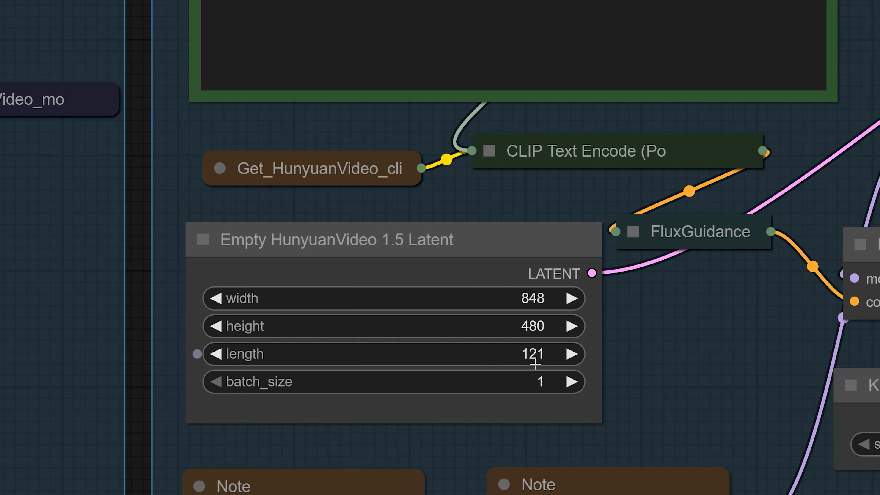
# Step: Review the sampling nodes beyond the latent settings, selecting BasicScheduler again to check its steps value up close
pyautogui.scroll(-5, 535, 363)
pyautogui.moveTo(602, 369); pyautogui.dragTo(232, 269)
pyautogui.scroll(-2, 361, 336)
pyautogui.scroll(-3, 436, 407)
pyautogui.scroll(2, 436, 405)
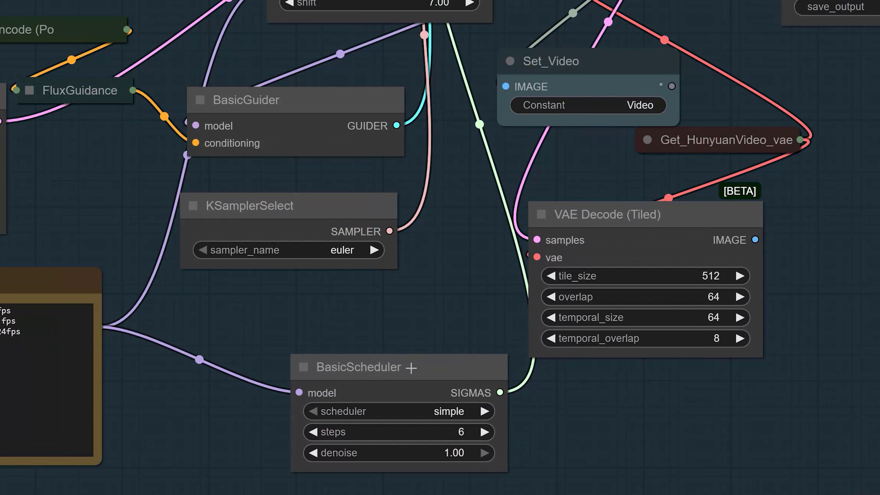
pyautogui.click(420, 382)
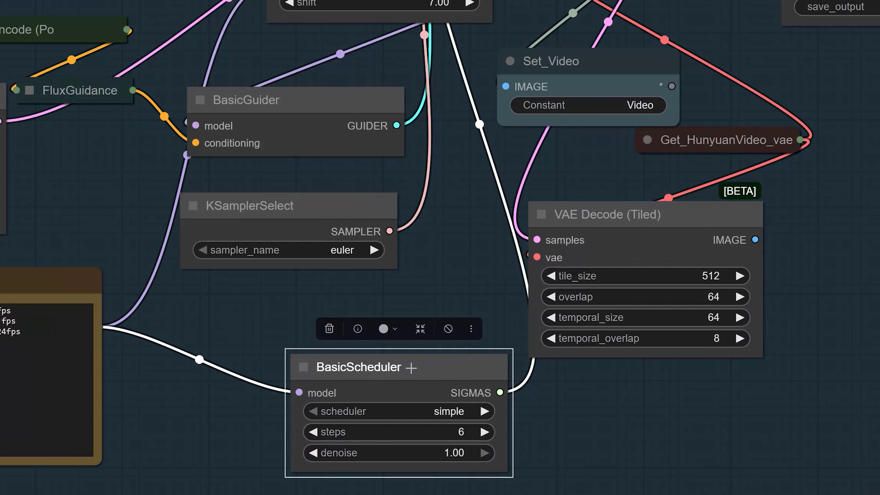
pyautogui.scroll(1, 411, 367)
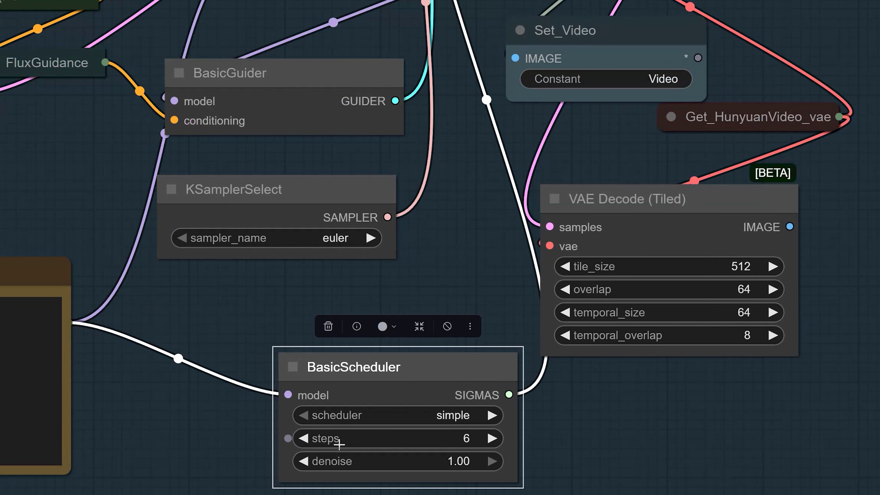
pyautogui.scroll(1, 339, 444)
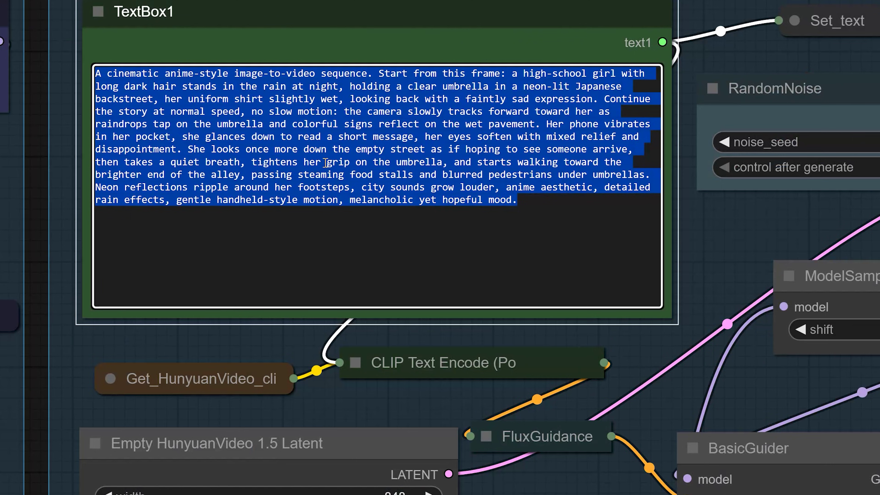
# Step: Replace the prompt in TextBox1 with the copied cinematic Film Noir prompt about a bearded detective on a rainy city street
pyautogui.rightClick(326, 166)
pyautogui.click(346, 242)
pyautogui.scroll(2, 34, 149)
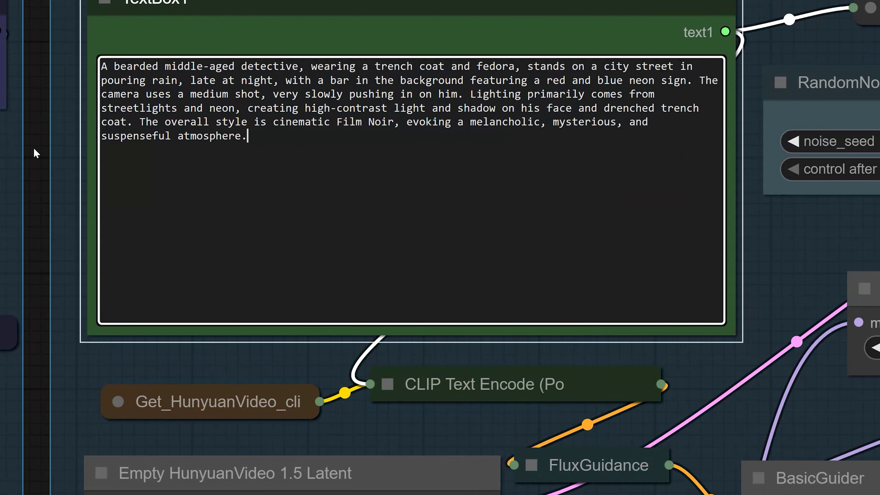
# Step: Examine the generated detective videos in the two Video Combine nodes side by side, comparing their detail up close
pyautogui.moveTo(34, 149); pyautogui.dragTo(9, 274)
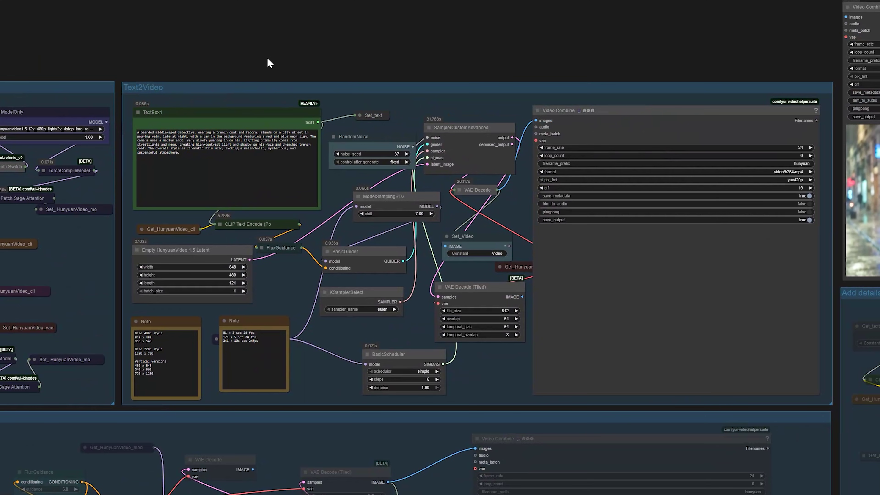
pyautogui.moveTo(164, 48); pyautogui.dragTo(1, 34)
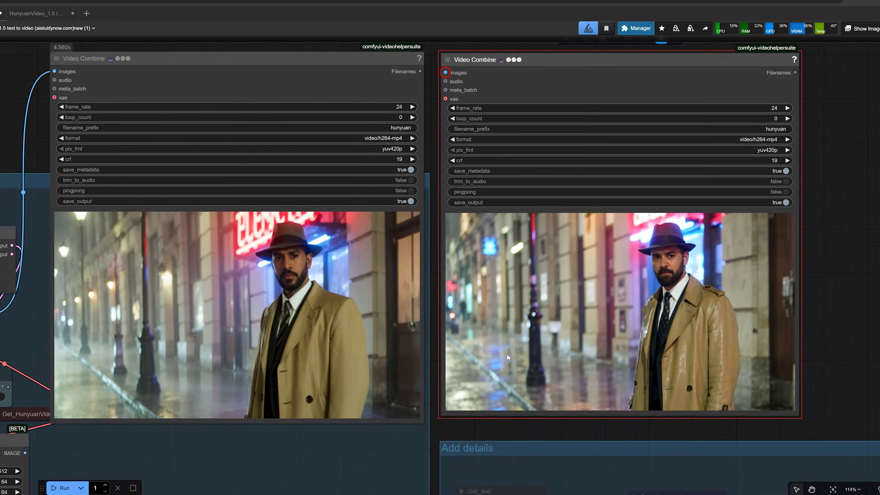
pyautogui.scroll(2, 506, 354)
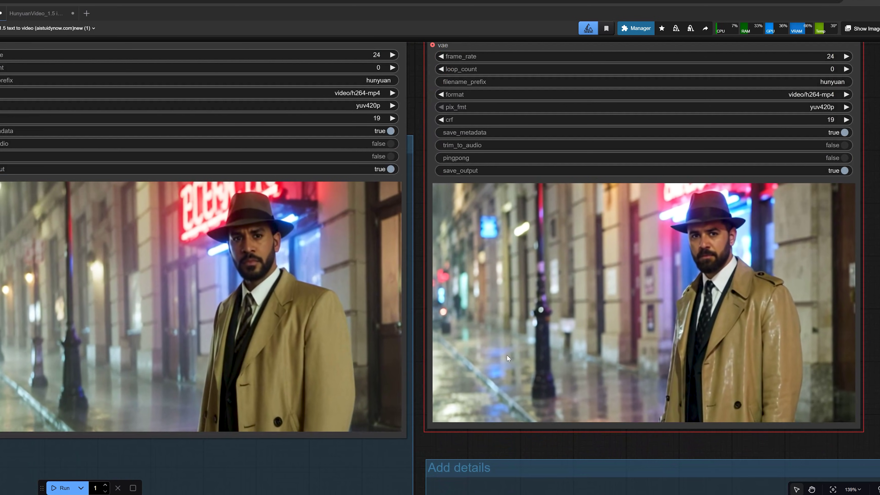
pyautogui.scroll(-1, 507, 355)
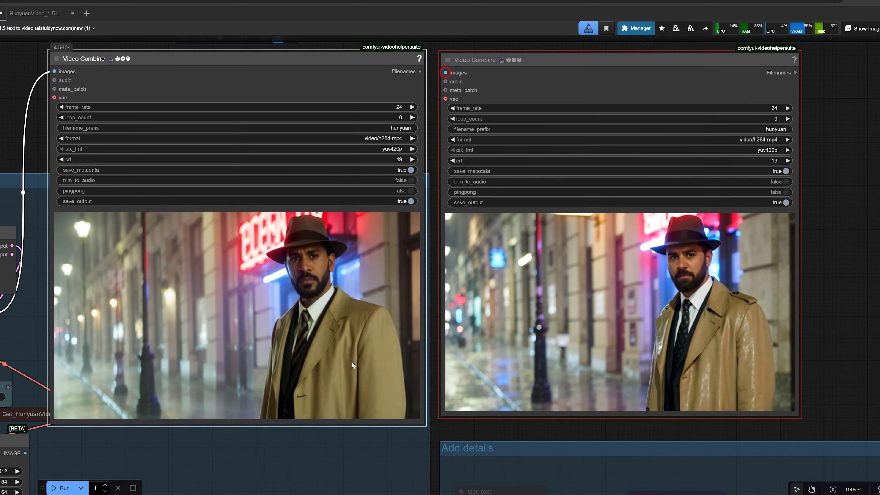
# Step: Examine the athlete-at-sunset text-to-video setup, from the prompt, latent size and sampling nodes to the model loaders
pyautogui.scroll(2, 351, 361)
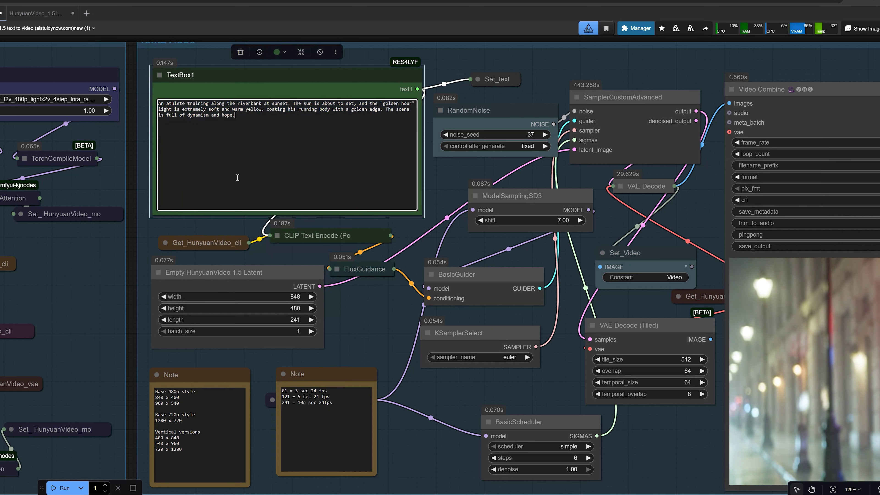
pyautogui.scroll(-2, 237, 177)
pyautogui.scroll(1, 318, 264)
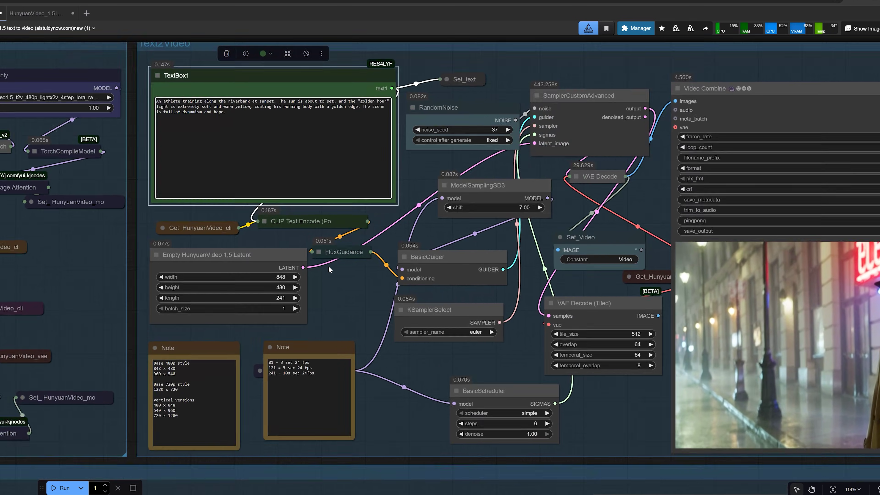
pyautogui.scroll(-2, 318, 261)
pyautogui.moveTo(111, 60); pyautogui.dragTo(409, 75)
pyautogui.scroll(-2, 214, 179)
pyautogui.scroll(2, 214, 204)
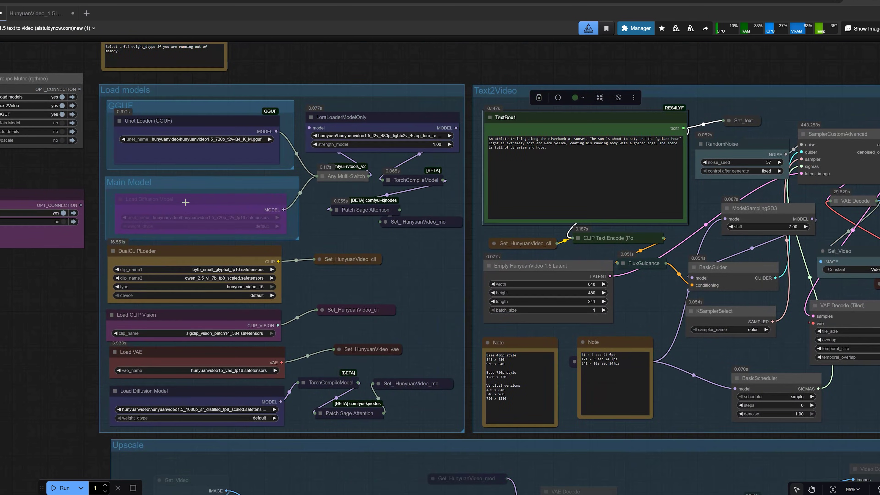
pyautogui.scroll(2, 190, 215)
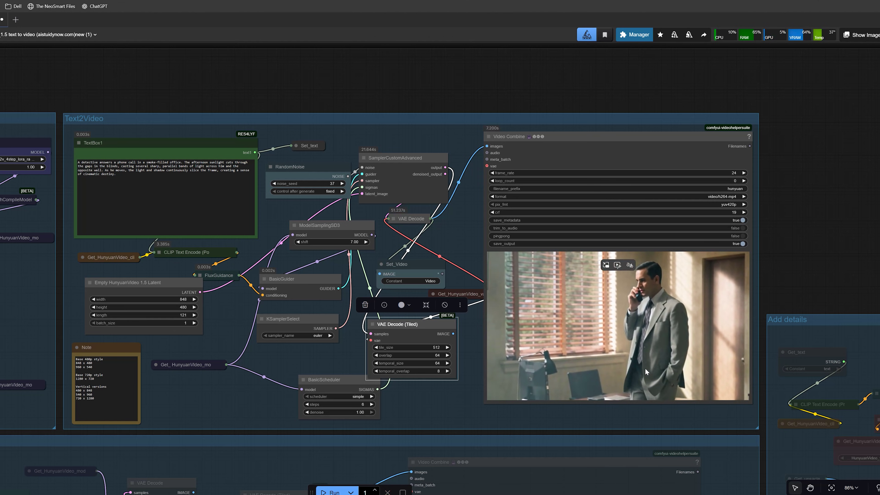
# Step: Set the Empty HunyuanVideo 1.5 Latent length to 241 and move BasicScheduler clear of the VAE Decode (Tiled) node
pyautogui.moveTo(255, 89); pyautogui.dragTo(347, 86)
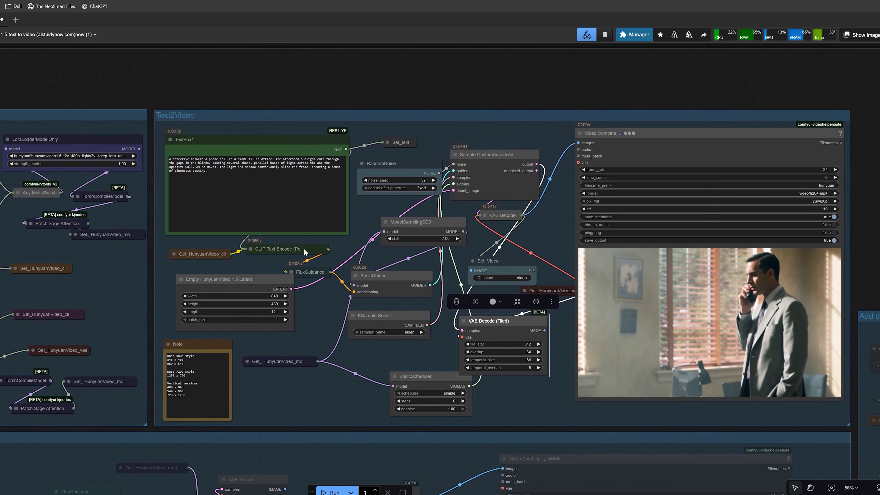
pyautogui.click(274, 311)
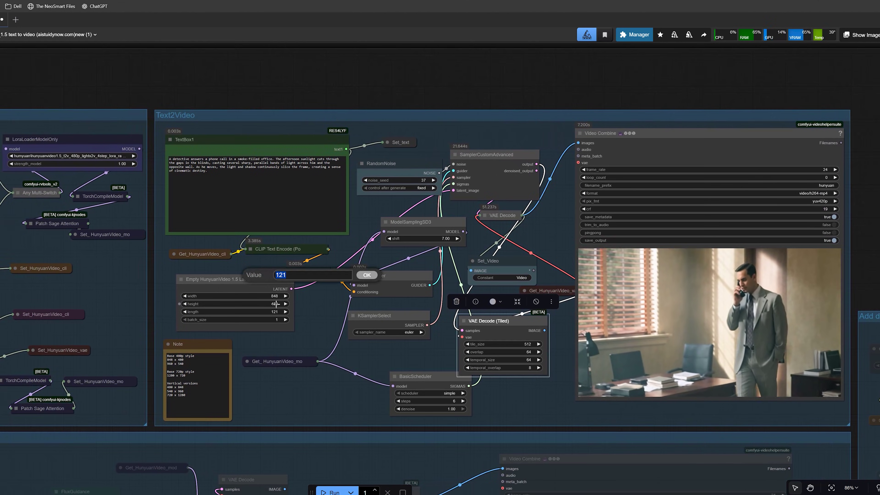
pyautogui.write('241')
pyautogui.click(365, 275)
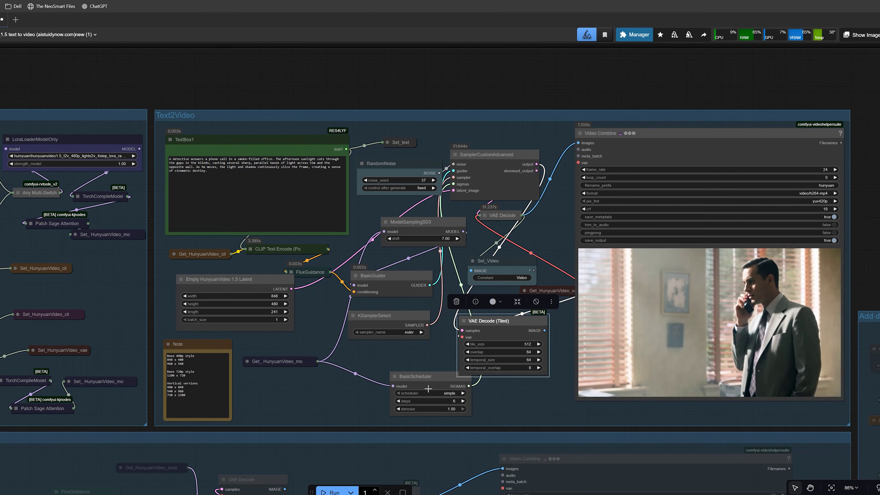
pyautogui.moveTo(432, 379); pyautogui.dragTo(390, 365)
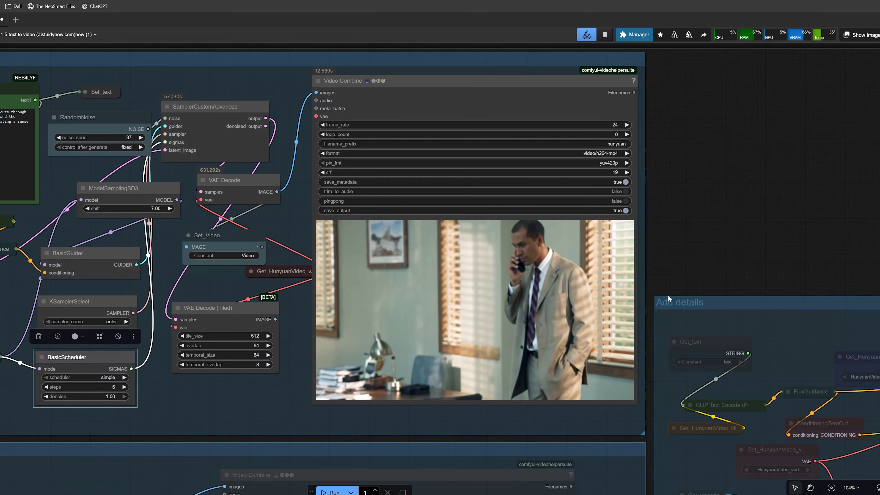
pyautogui.moveTo(671, 294); pyautogui.dragTo(734, 301)
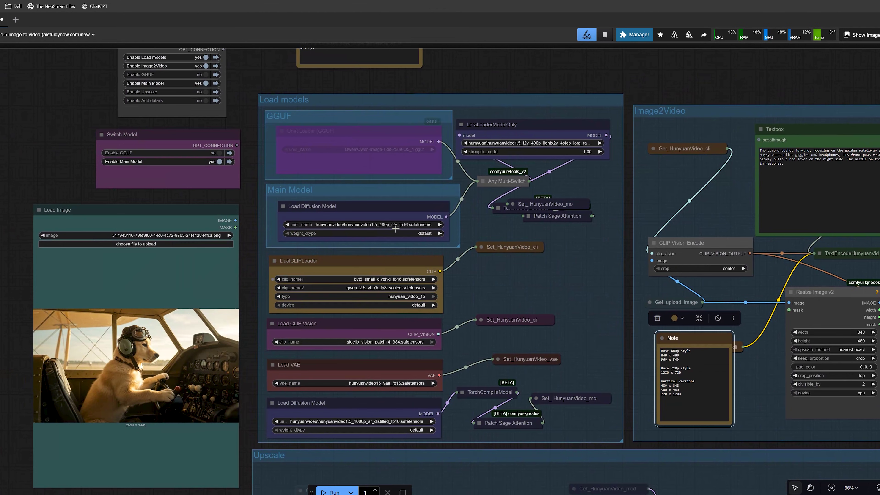
# Step: Set the unet_name in the Main Model group's Load Diffusion Model node to hunyuanvideo1.5_720p_i2v_fp16.safetensors
pyautogui.scroll(4, 395, 229)
pyautogui.click(389, 228)
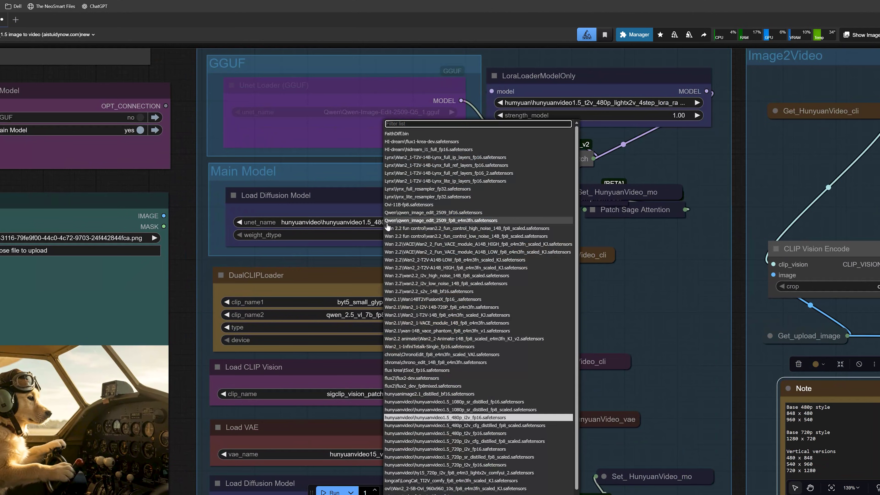
pyautogui.write('720')
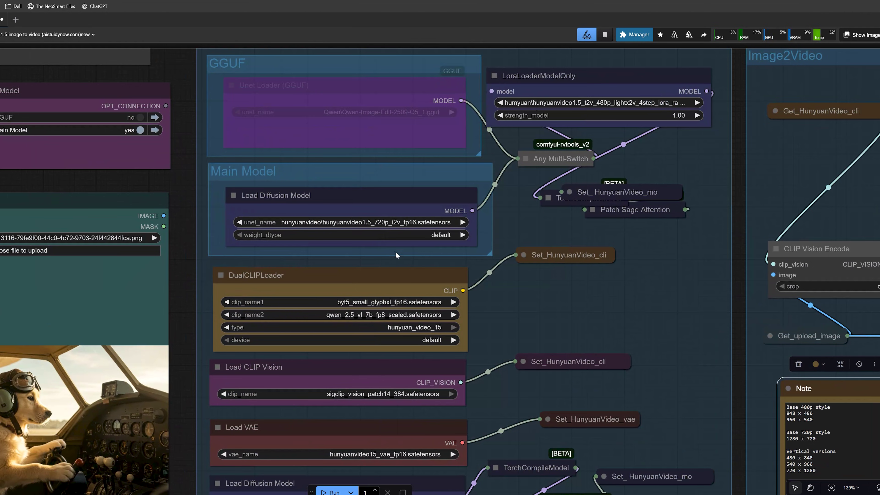
pyautogui.scroll(2, 374, 232)
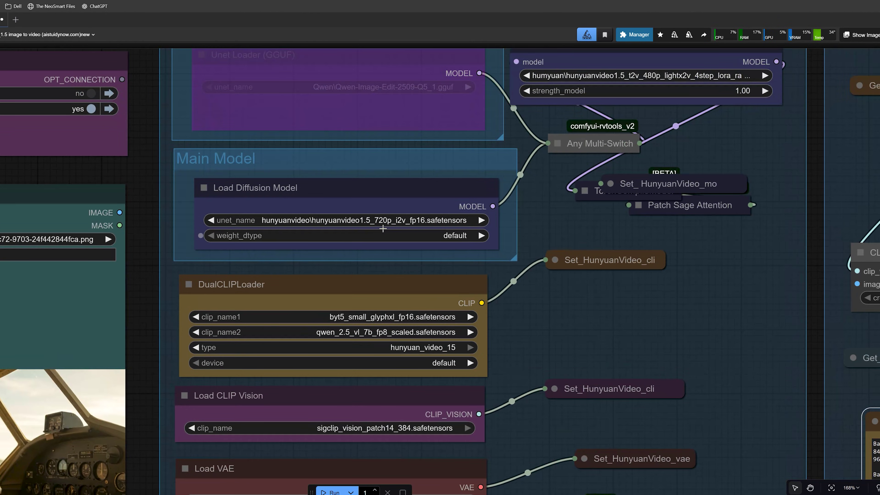
pyautogui.scroll(-1, 138, 180)
pyautogui.moveTo(138, 180); pyautogui.dragTo(314, 252)
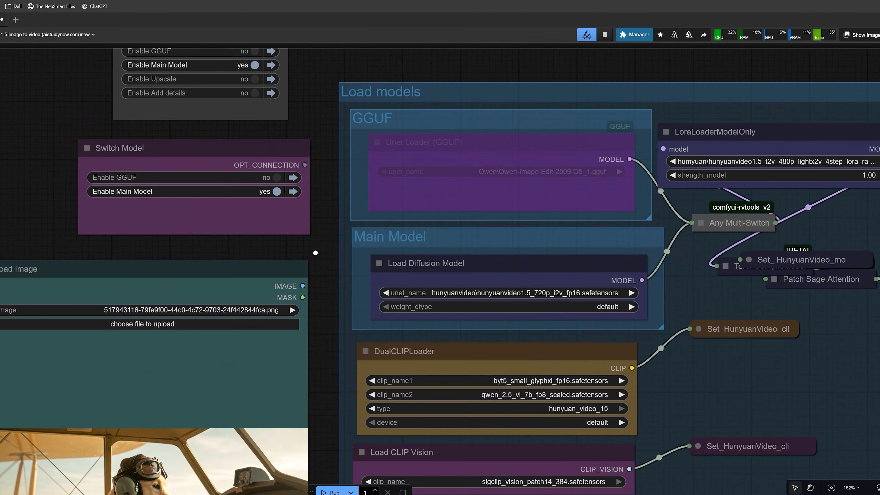
# Step: Examine the Image2Video group's resize dimensions, video length, KSampler settings and puppy cockpit prompt
pyautogui.scroll(-2, 316, 253)
pyautogui.moveTo(255, 237); pyautogui.dragTo(131, 127)
pyautogui.moveTo(539, 255); pyautogui.dragTo(102, 186)
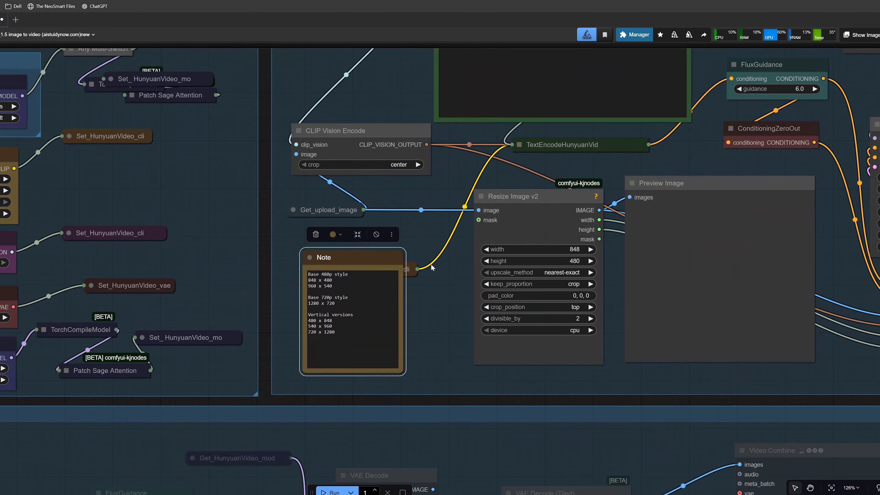
pyautogui.moveTo(796, 311); pyautogui.dragTo(441, 303)
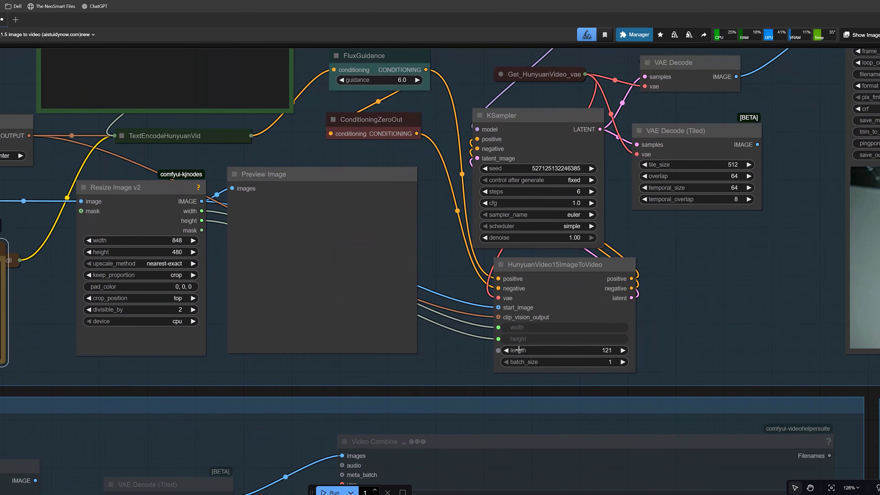
pyautogui.scroll(3, 560, 352)
pyautogui.moveTo(410, 228); pyautogui.dragTo(488, 312)
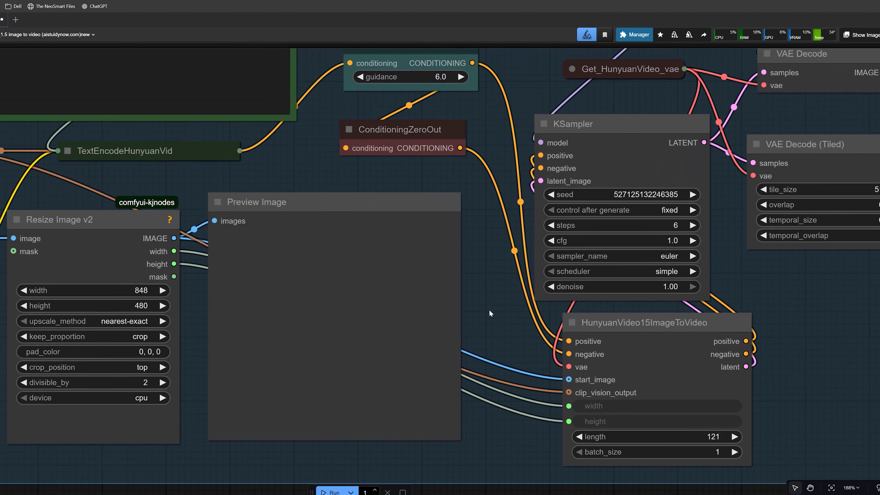
pyautogui.scroll(-2, 488, 306)
pyautogui.moveTo(449, 259); pyautogui.dragTo(540, 300)
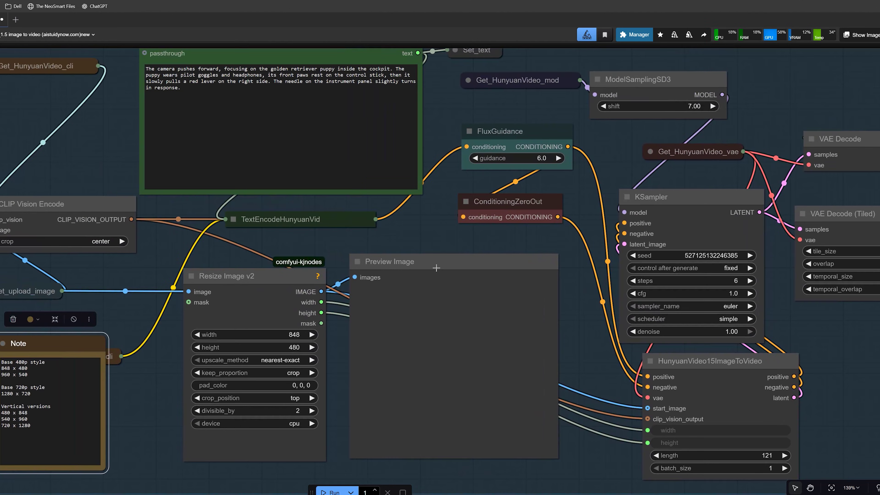
pyautogui.moveTo(409, 232); pyautogui.dragTo(463, 256)
pyautogui.scroll(-3, 463, 256)
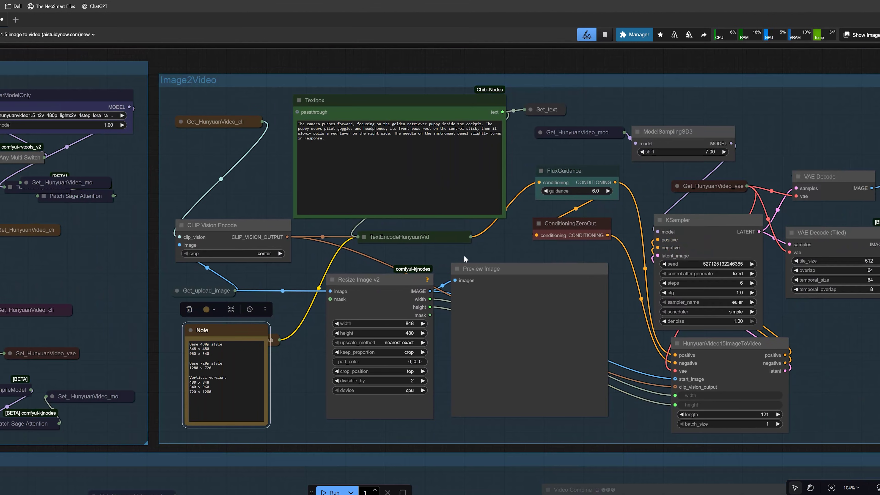
pyautogui.moveTo(248, 214); pyautogui.dragTo(250, 335)
pyautogui.scroll(2, 318, 253)
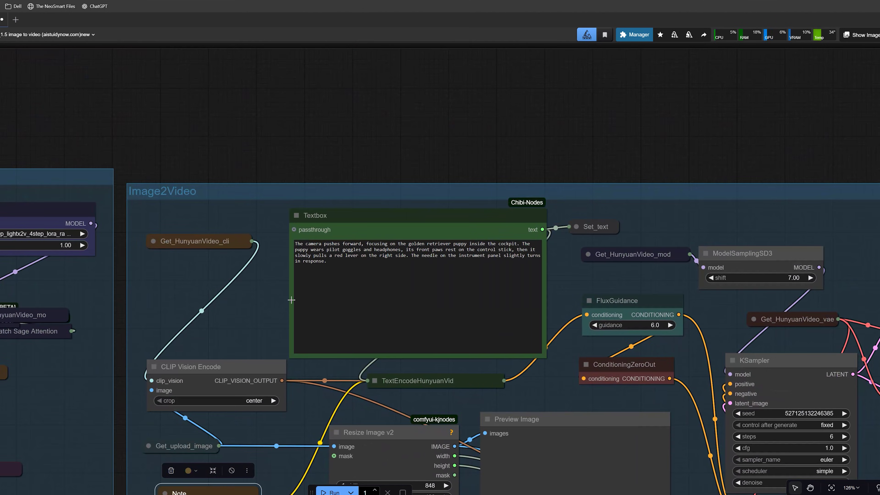
pyautogui.moveTo(263, 304); pyautogui.dragTo(337, 171)
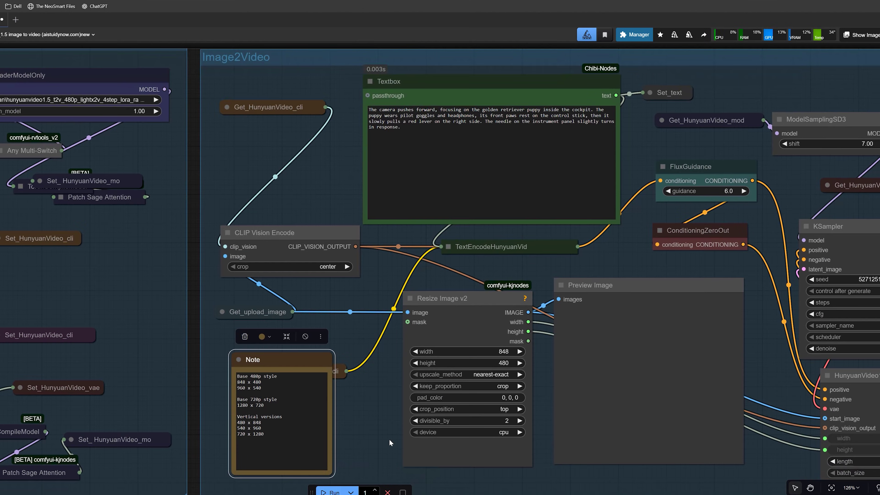
# Step: Look over the running image-to-video workflow and examine the generated puppy video in Video Combine up close
pyautogui.scroll(-7, 390, 437)
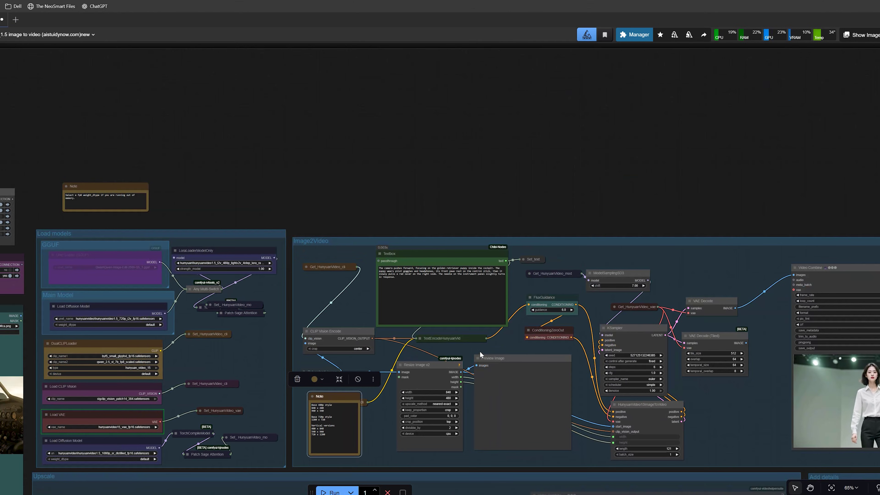
pyautogui.moveTo(537, 201); pyautogui.dragTo(612, 180)
pyautogui.scroll(-1, 611, 180)
pyautogui.moveTo(666, 181); pyautogui.dragTo(558, 139)
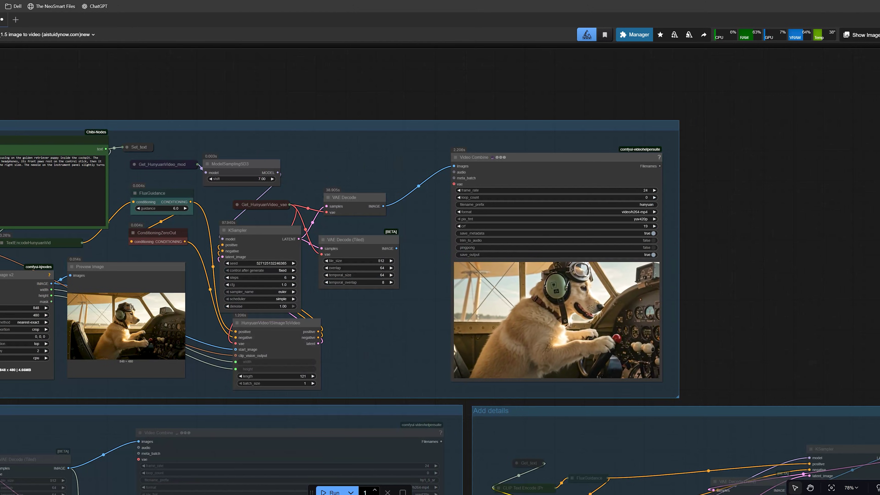
pyautogui.hotkey('alt', 'Tab')
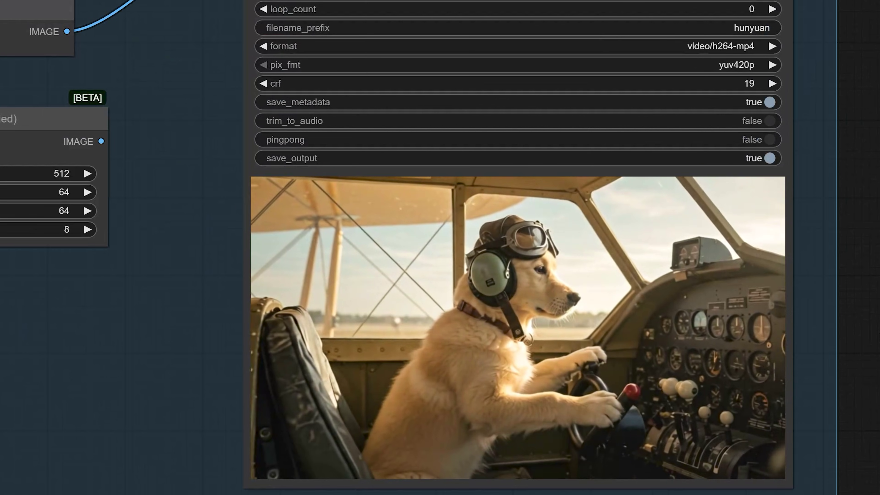
pyautogui.moveTo(720, 430)
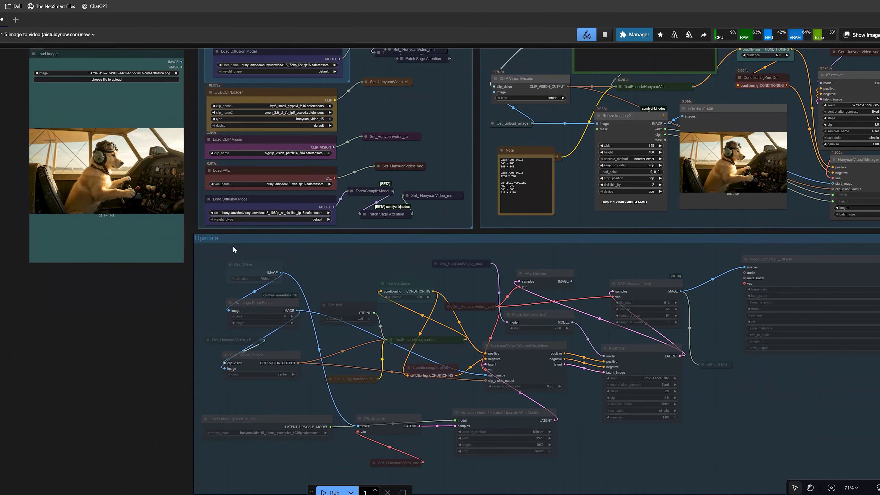
# Step: Enable the Upscale and Add details groups in the Fast Groups Muter node
pyautogui.moveTo(234, 248); pyautogui.dragTo(343, 400)
pyautogui.moveTo(158, 155); pyautogui.dragTo(159, 210)
pyautogui.scroll(2, 247, 186)
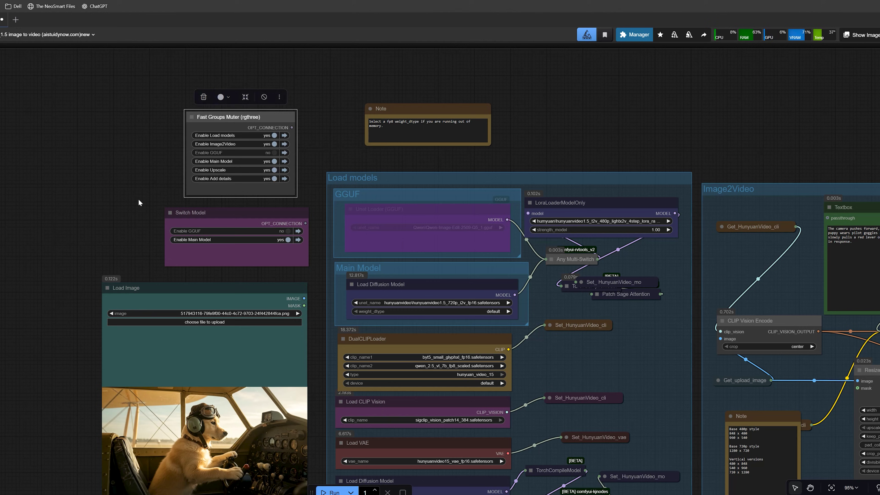
# Step: Examine the model loaders and the nodes of the enabled Upscale and Add details groups
pyautogui.scroll(1, 103, 245)
pyautogui.moveTo(74, 422); pyautogui.dragTo(47, 296)
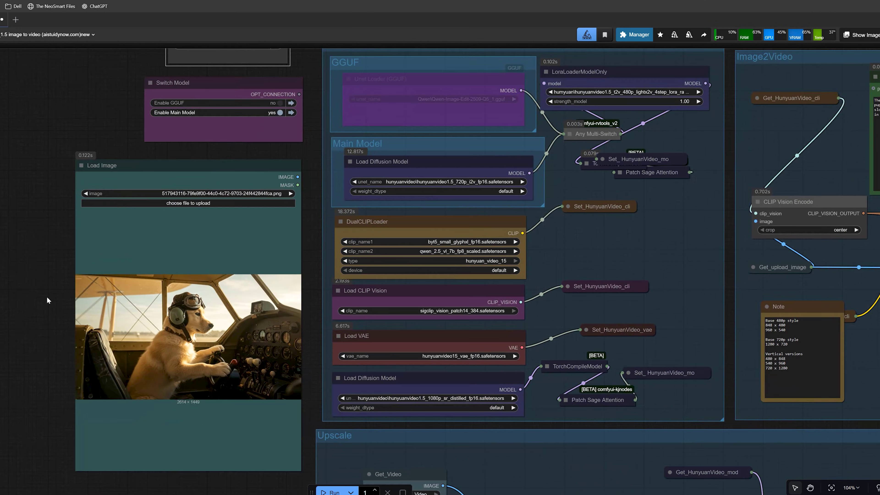
pyautogui.scroll(-3, 47, 297)
pyautogui.moveTo(209, 493); pyautogui.dragTo(131, 350)
pyautogui.scroll(-3, 131, 351)
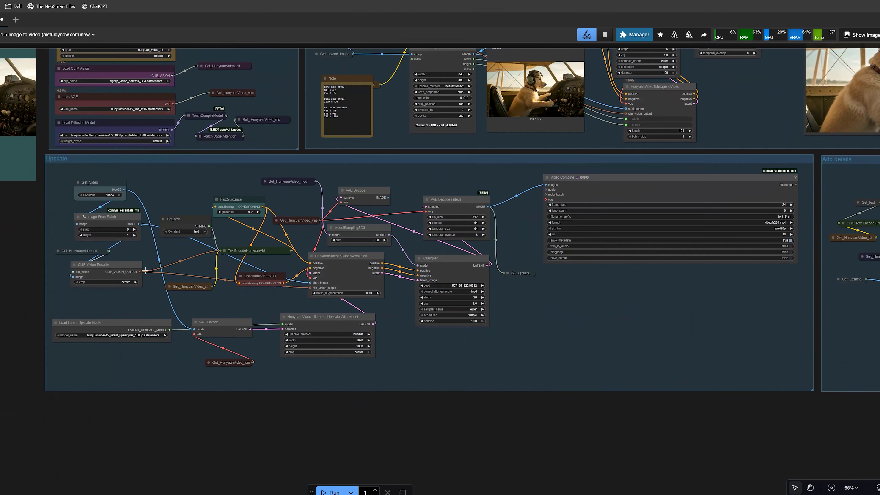
pyautogui.moveTo(601, 430); pyautogui.dragTo(121, 425)
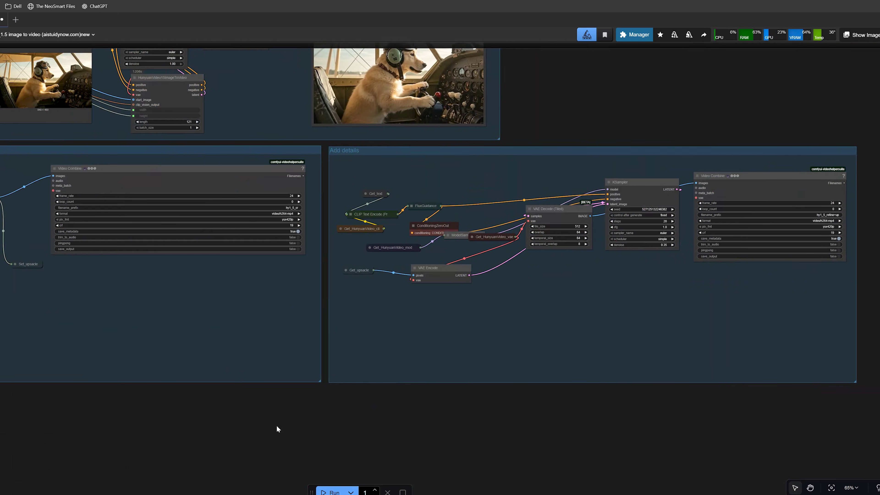
pyautogui.moveTo(298, 428); pyautogui.dragTo(630, 435)
pyautogui.scroll(-1, 446, 433)
pyautogui.moveTo(239, 423); pyautogui.dragTo(472, 445)
pyautogui.moveTo(115, 299); pyautogui.dragTo(200, 448)
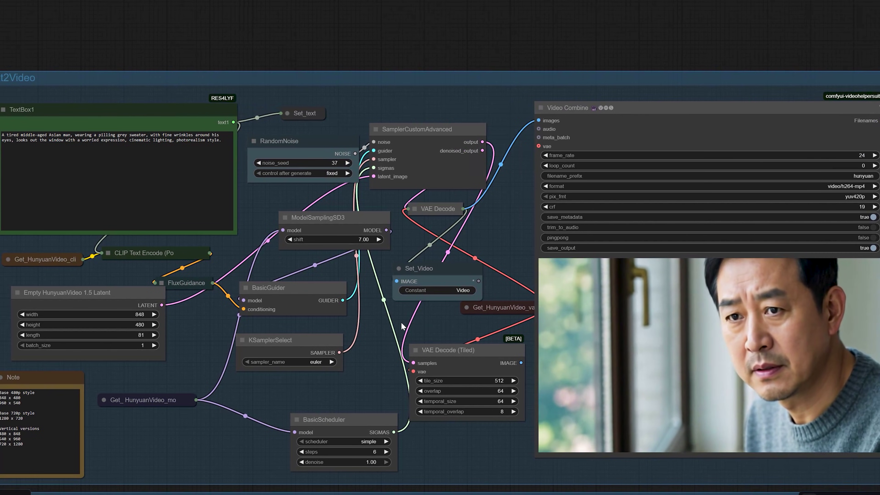
# Step: Examine the grey-sweater man's text-to-video setup, covering model loaders, latent size, Upscale group settings and the upscaled video
pyautogui.moveTo(471, 328); pyautogui.dragTo(728, 300)
pyautogui.scroll(2, 361, 306)
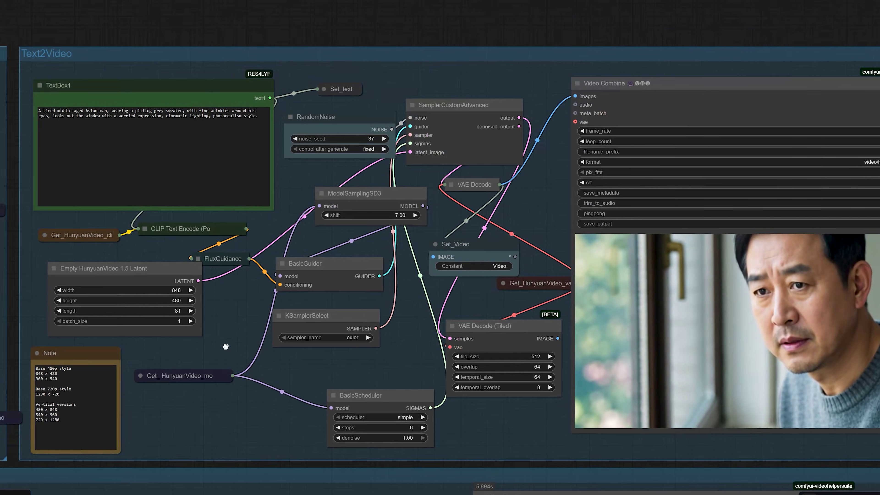
pyautogui.scroll(3, 180, 198)
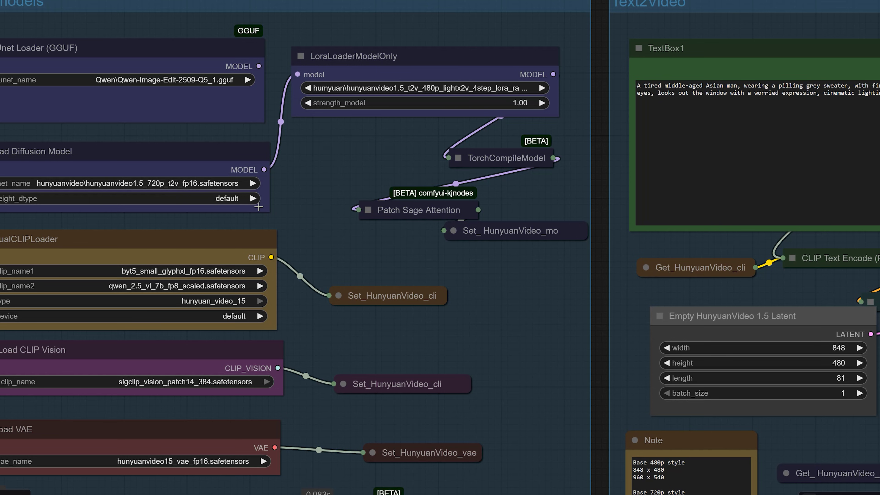
pyautogui.scroll(-2, 259, 207)
pyautogui.moveTo(491, 315); pyautogui.dragTo(13, 242)
pyautogui.scroll(3, 270, 265)
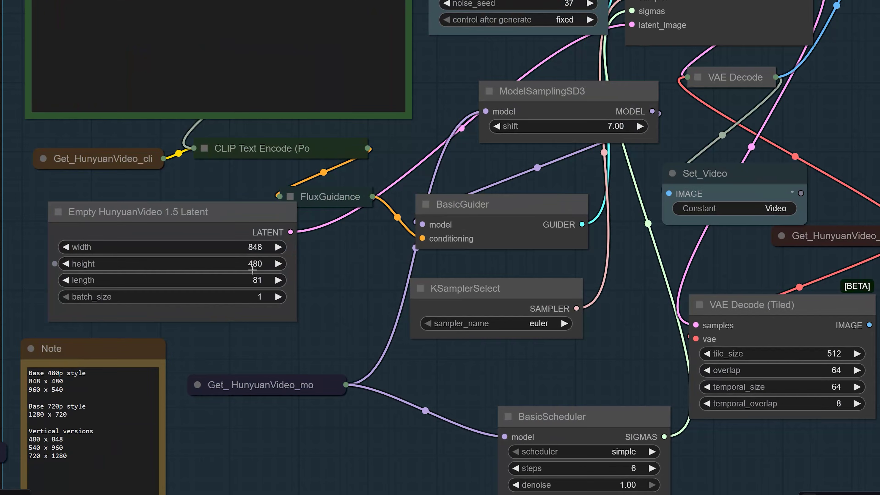
pyautogui.scroll(-6, 252, 270)
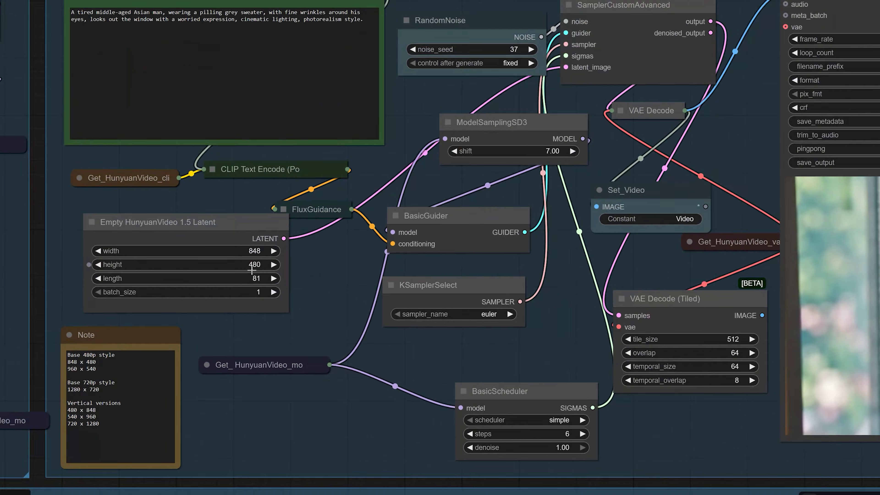
pyautogui.moveTo(269, 379); pyautogui.dragTo(478, 135)
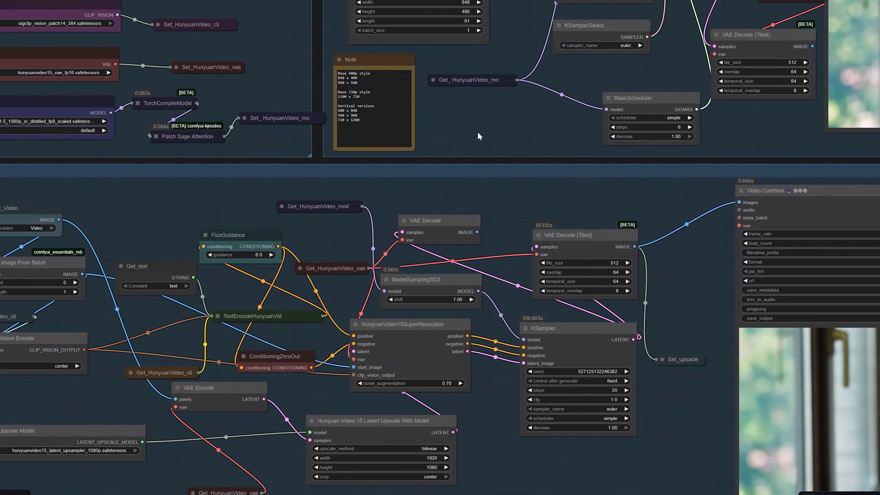
pyautogui.moveTo(234, 293); pyautogui.dragTo(245, 268)
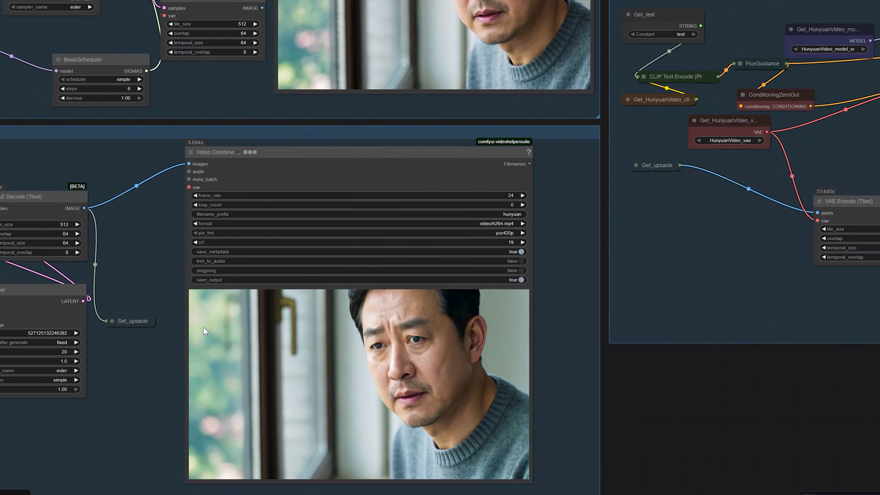
# Step: Place the base Video Combine node beside the upscaled one and compare the two videos of the man
pyautogui.rightClick(761, 216)
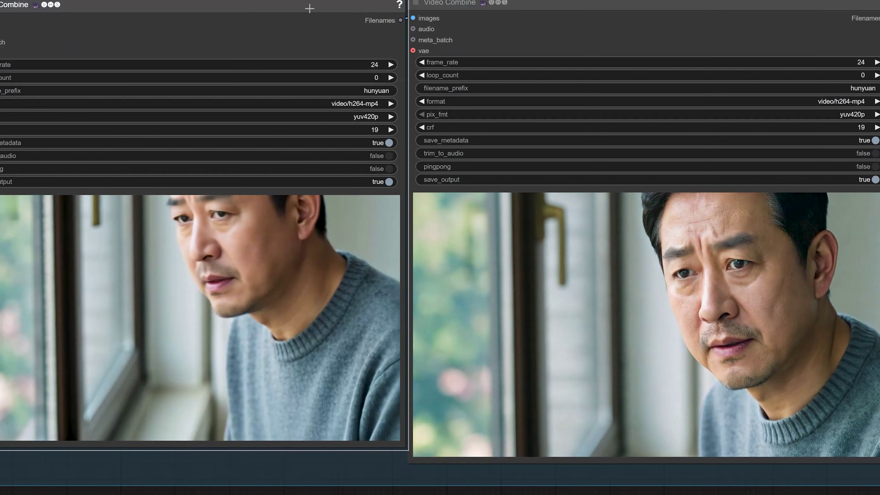
pyautogui.moveTo(310, 9); pyautogui.dragTo(298, 17)
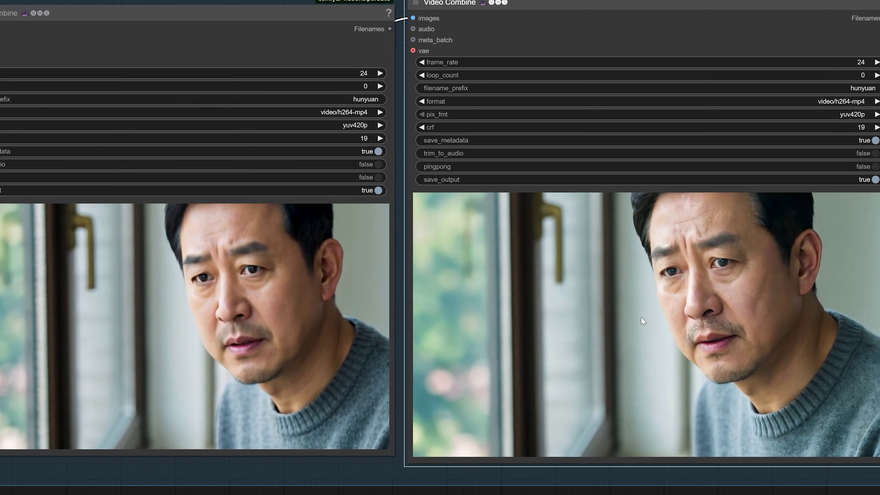
pyautogui.click(635, 241)
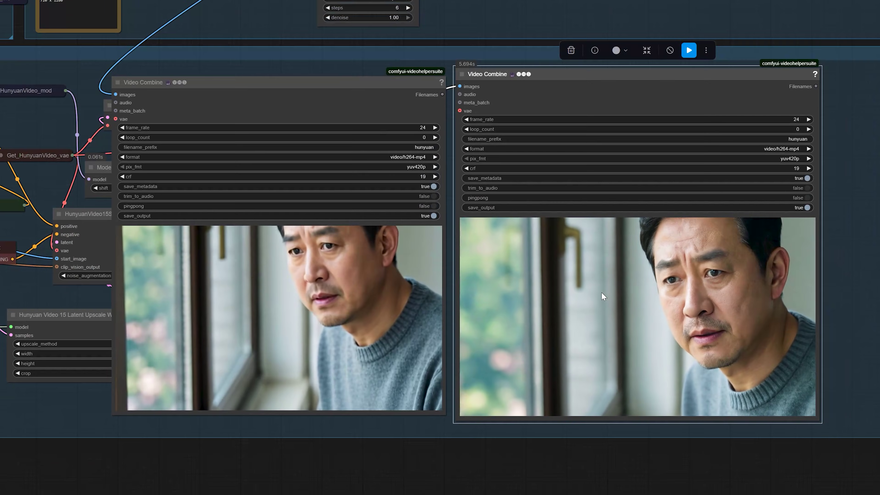
# Step: Move the Add details group's Video Combine node beside the upscaled video's node and enlarge it to a similar size
pyautogui.moveTo(834, 204); pyautogui.dragTo(347, 364)
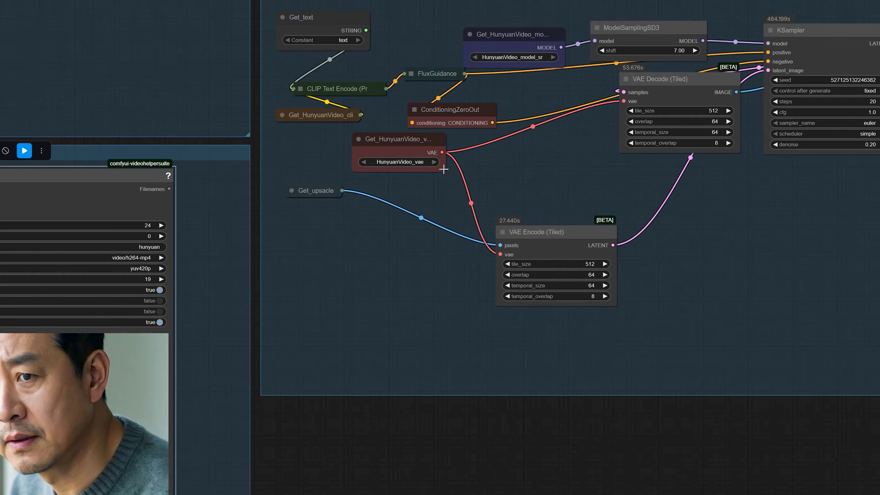
pyautogui.scroll(-4, 463, 261)
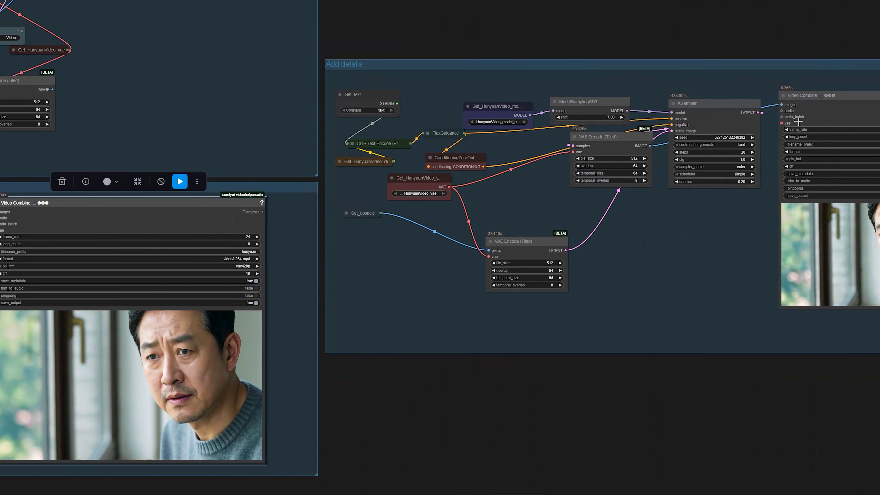
pyautogui.moveTo(841, 100); pyautogui.dragTo(336, 206)
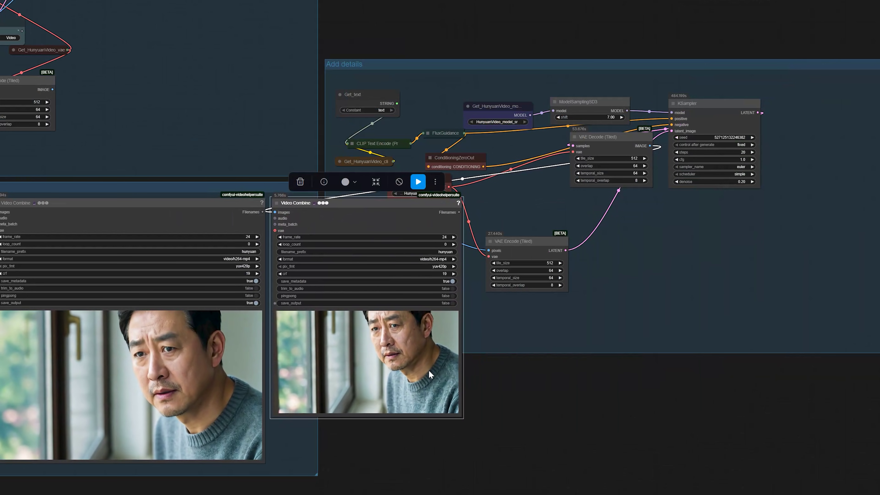
pyautogui.moveTo(462, 420); pyautogui.dragTo(556, 456)
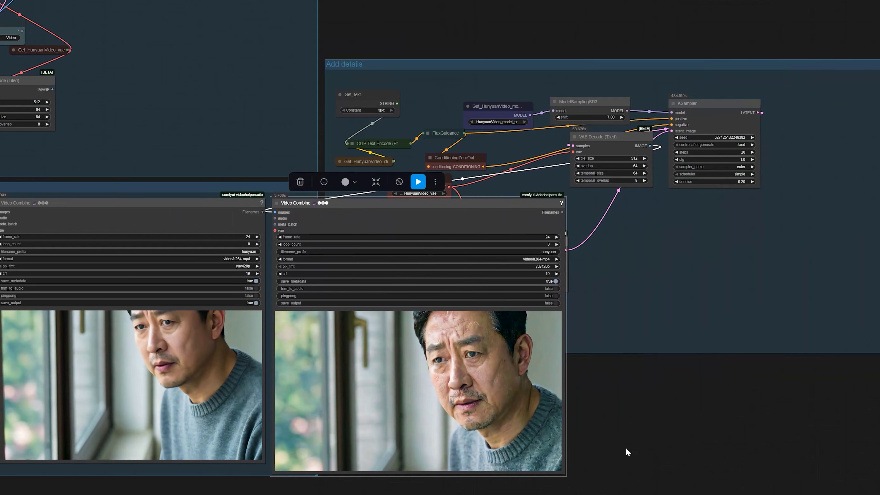
# Step: Examine the added-details video of the man up close and look up its resolution and frame information
pyautogui.moveTo(456, 402); pyautogui.dragTo(557, 348)
pyautogui.scroll(7, 557, 348)
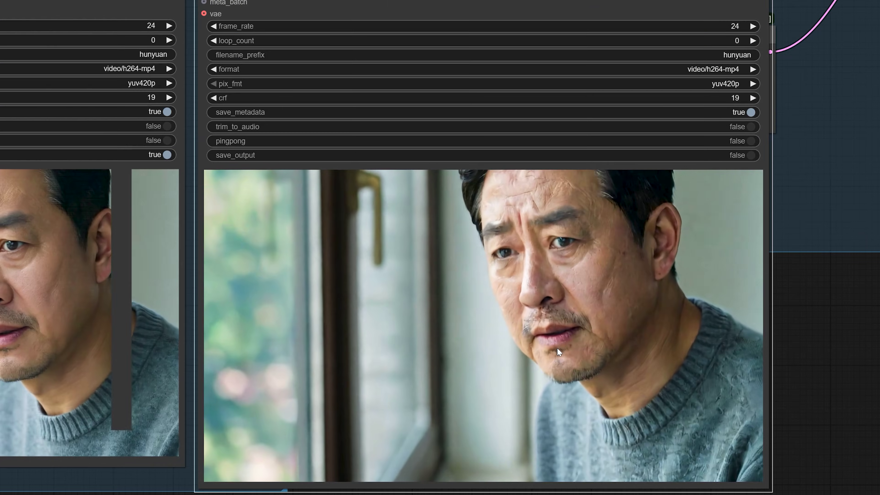
pyautogui.scroll(1, 556, 347)
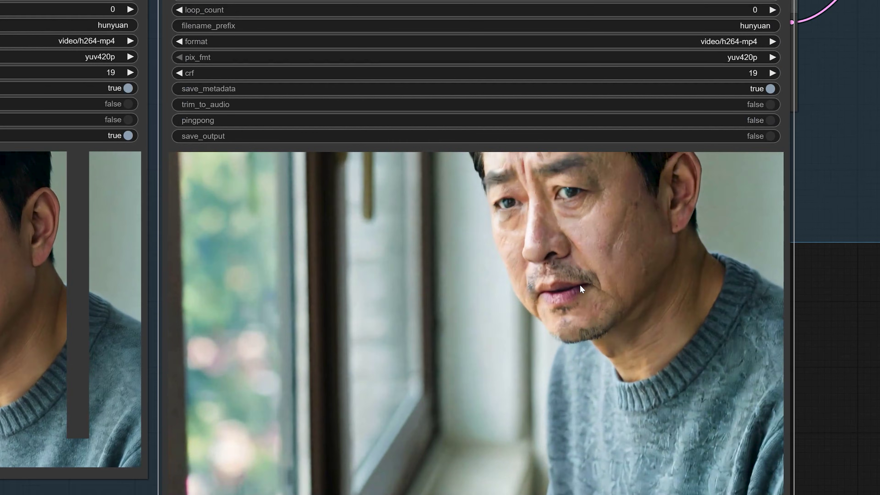
pyautogui.scroll(1, 579, 285)
pyautogui.rightClick(472, 278)
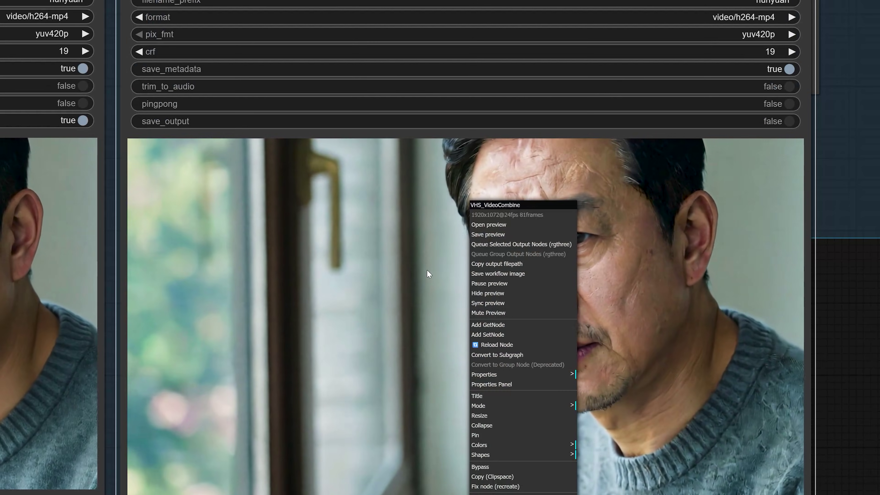
pyautogui.scroll(-1, 547, 319)
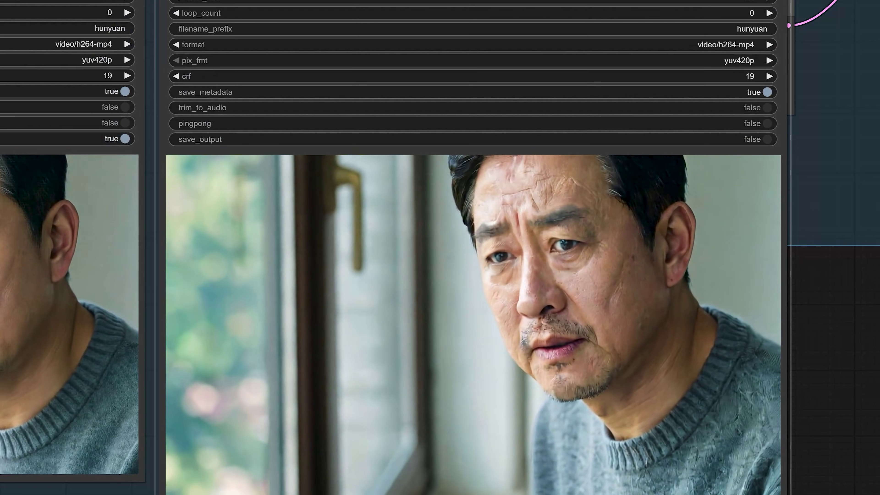
# Step: Compare the skin and sweater texture of the man in the upscaled video with that in the added-details video
pyautogui.moveTo(119, 493); pyautogui.dragTo(328, 485)
pyautogui.scroll(-1, 375, 447)
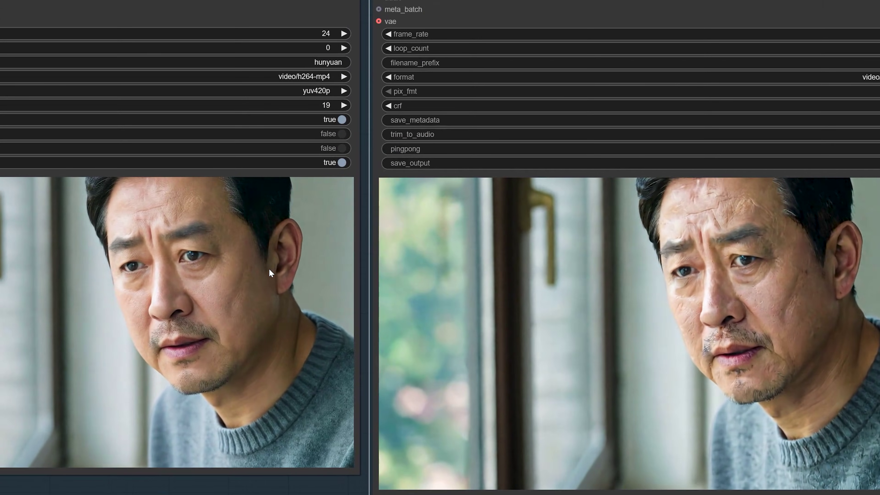
pyautogui.click(269, 269)
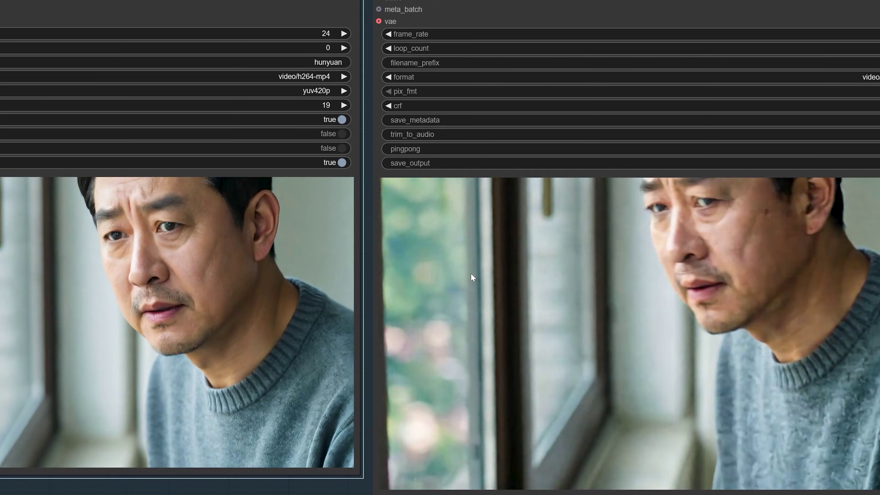
pyautogui.click(471, 273)
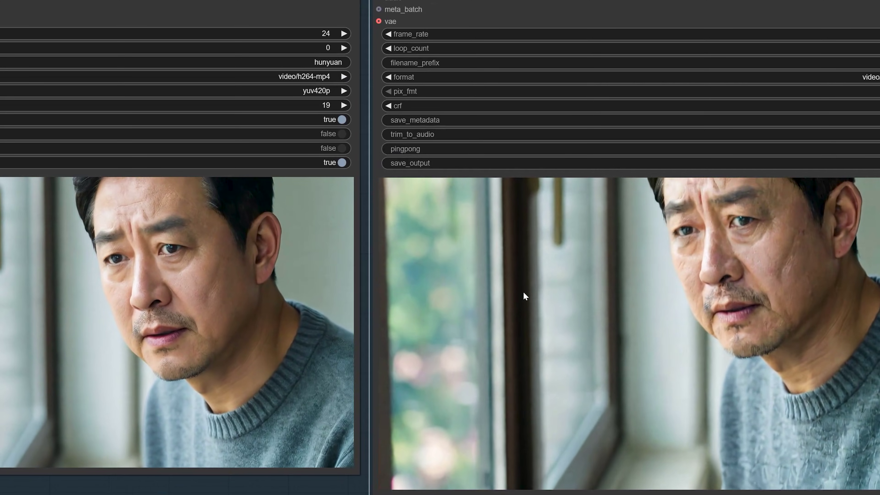
pyautogui.scroll(1, 706, 316)
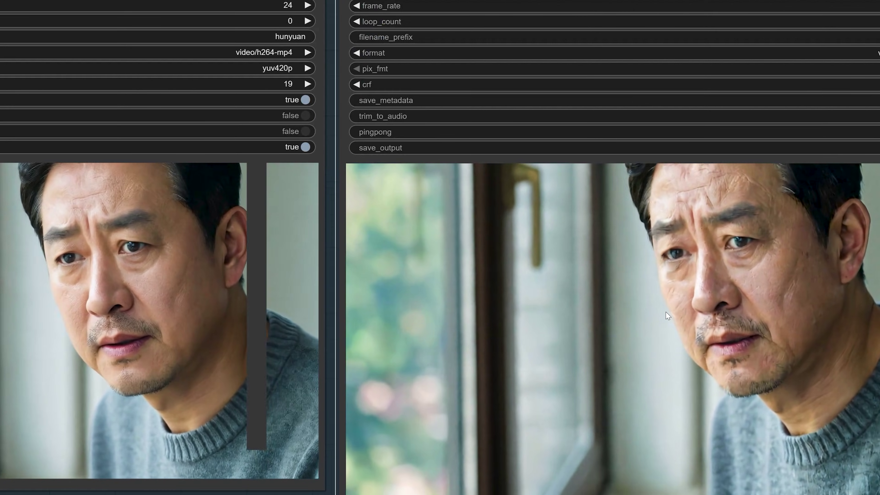
pyautogui.scroll(-3, 668, 315)
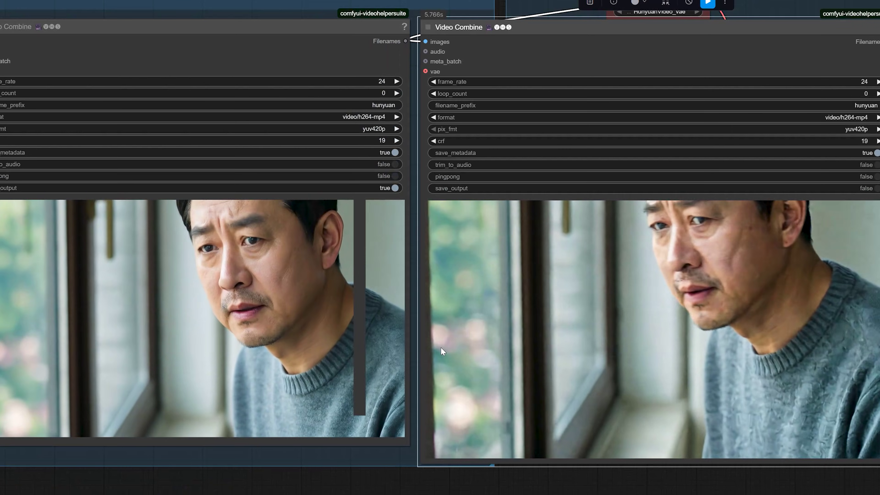
pyautogui.scroll(-1, 441, 347)
pyautogui.scroll(2, 672, 350)
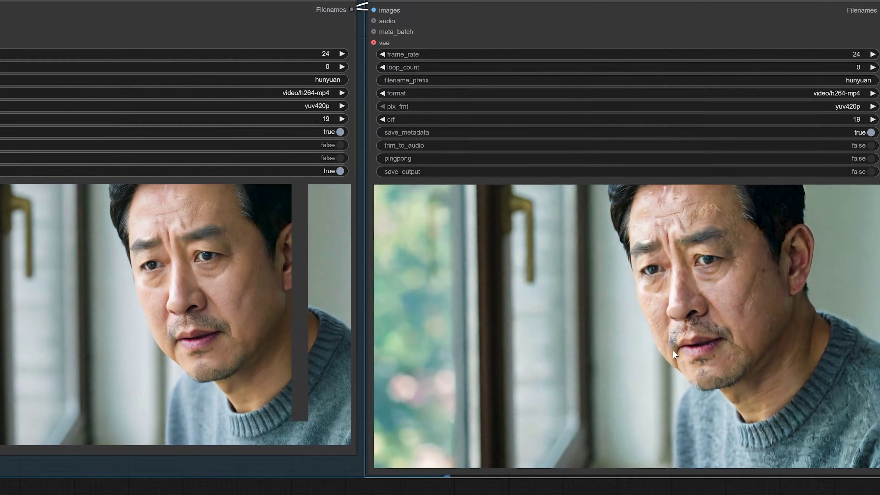
pyautogui.scroll(3, 673, 350)
pyautogui.scroll(-3, 672, 350)
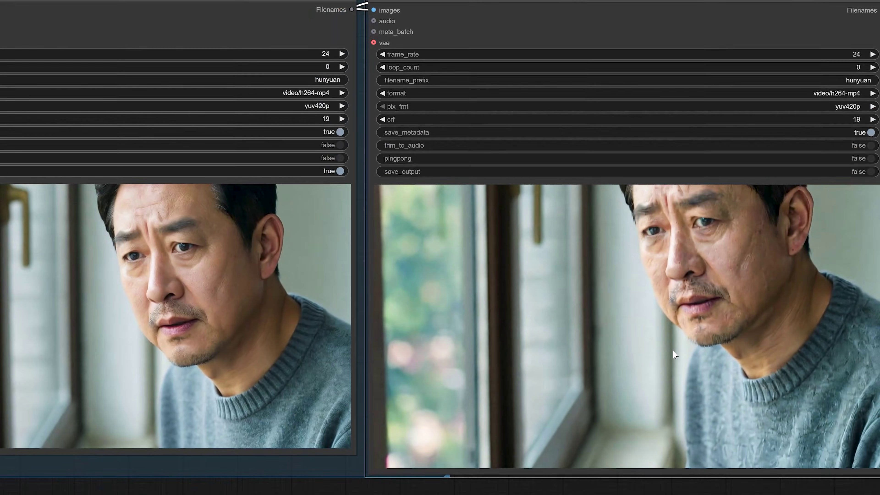
# Step: View the base, upscaled and added-details videos of the man side by side
pyautogui.scroll(-6, 672, 350)
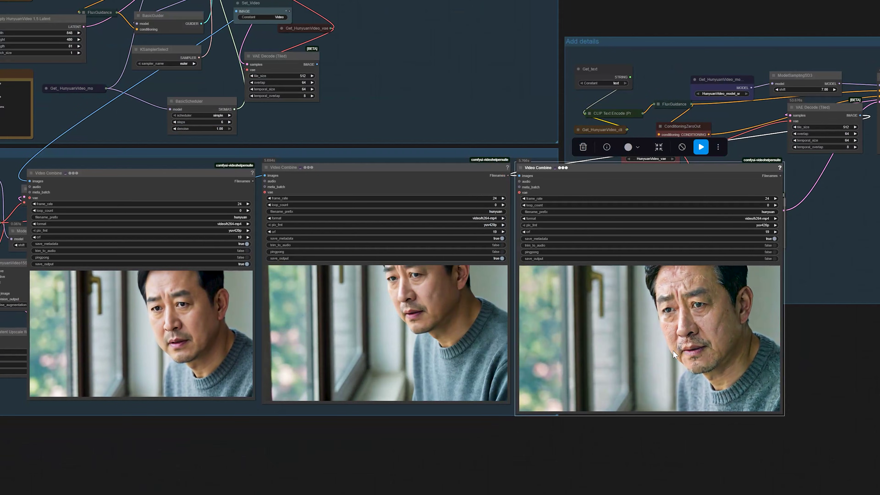
pyautogui.scroll(-1, 673, 350)
pyautogui.scroll(3, 672, 350)
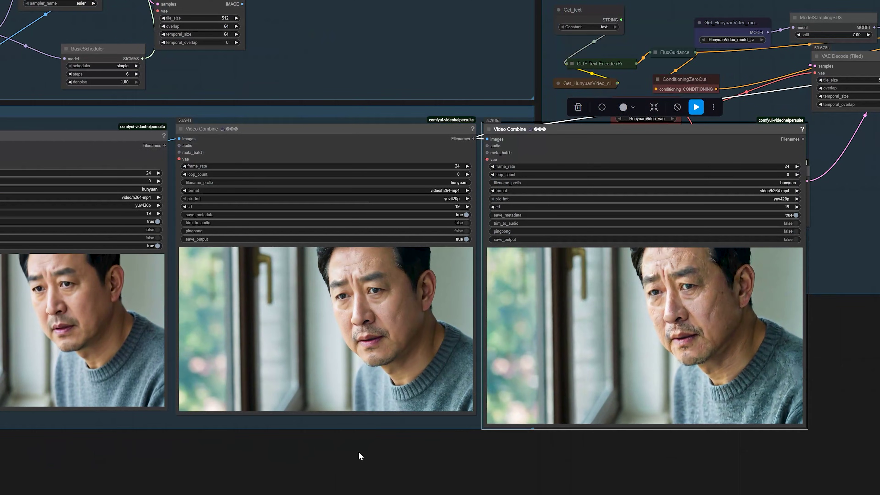
pyautogui.moveTo(360, 455); pyautogui.dragTo(461, 465)
pyautogui.scroll(1, 467, 456)
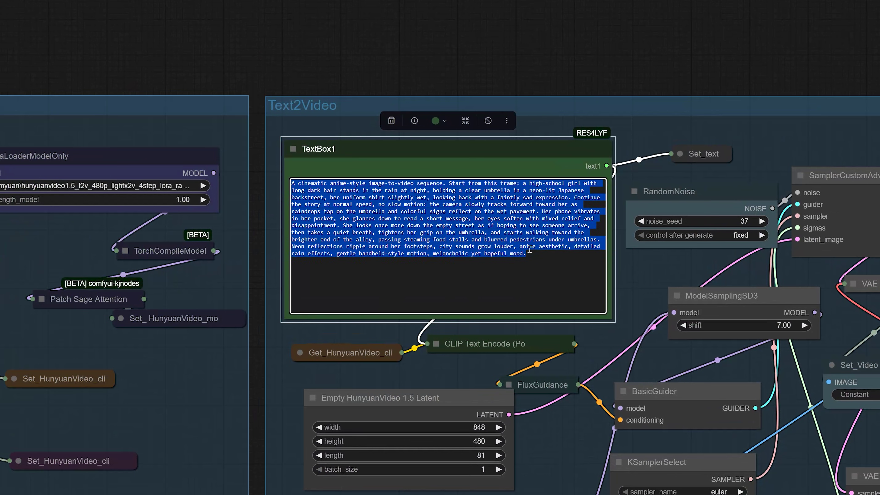
# Step: Review the anime schoolgirl prompt in TextBox1 and move the base Video Combine node back into the Text2Video group
pyautogui.moveTo(123, 51); pyautogui.dragTo(521, 68)
pyautogui.scroll(1, 414, 111)
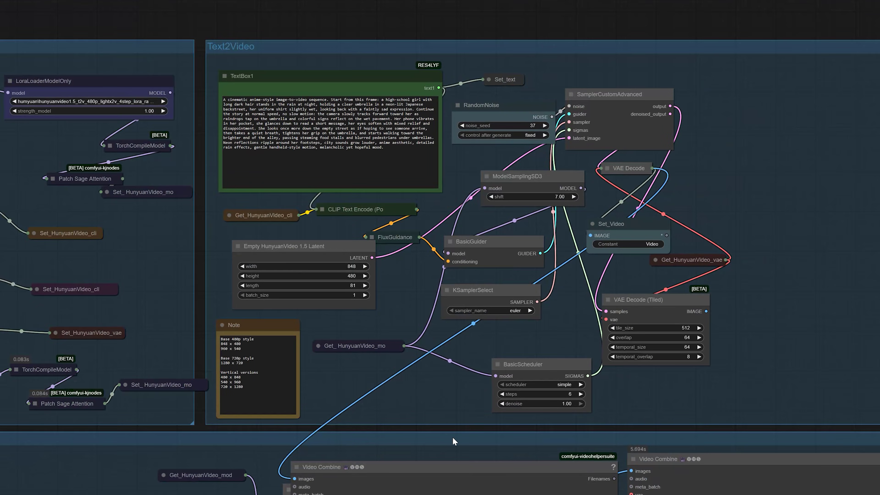
pyautogui.scroll(2, 550, 377)
pyautogui.scroll(-4, 549, 377)
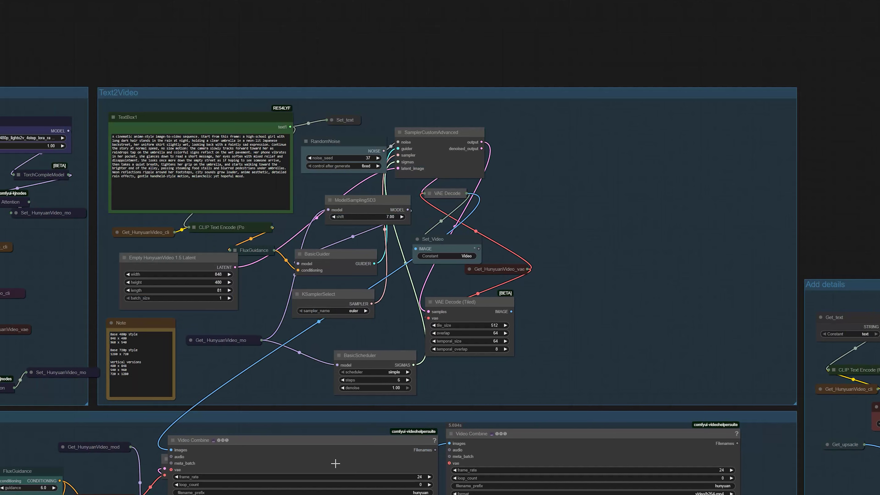
pyautogui.moveTo(326, 443); pyautogui.dragTo(676, 113)
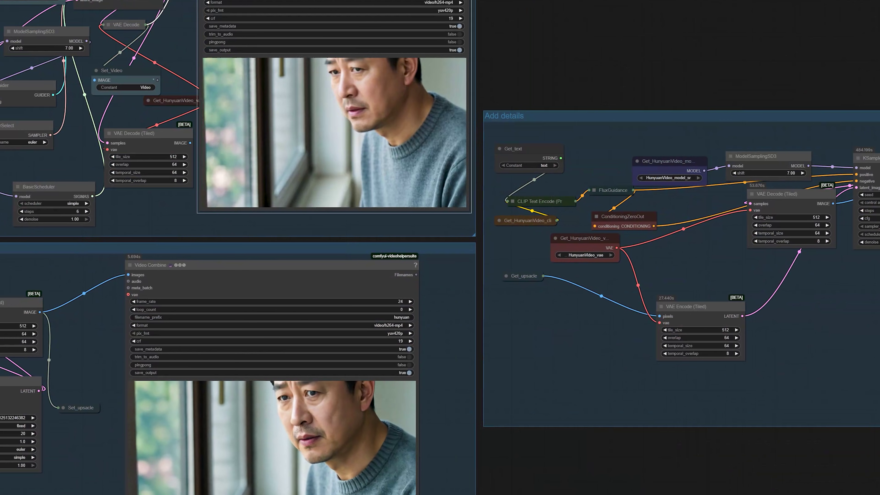
# Step: Check the sampling progress in the ComfyUI console window, then minimize the console
pyautogui.moveTo(566, 467); pyautogui.dragTo(848, 494)
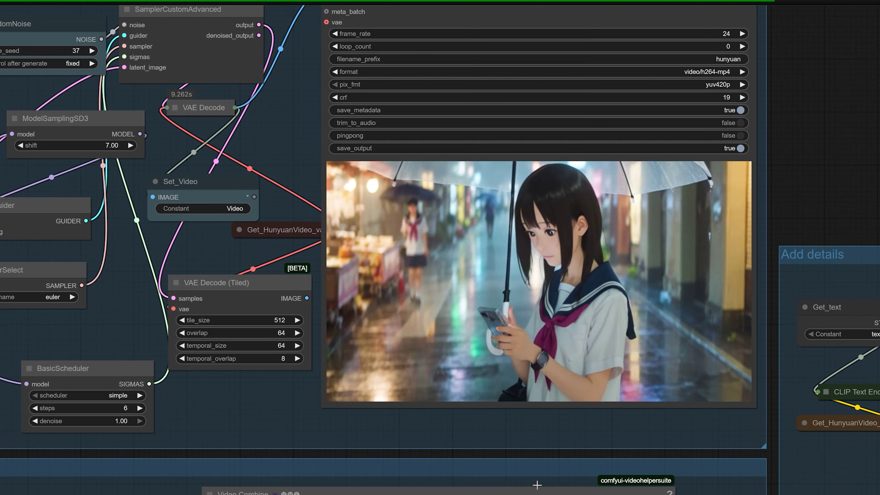
pyautogui.click(513, 494)
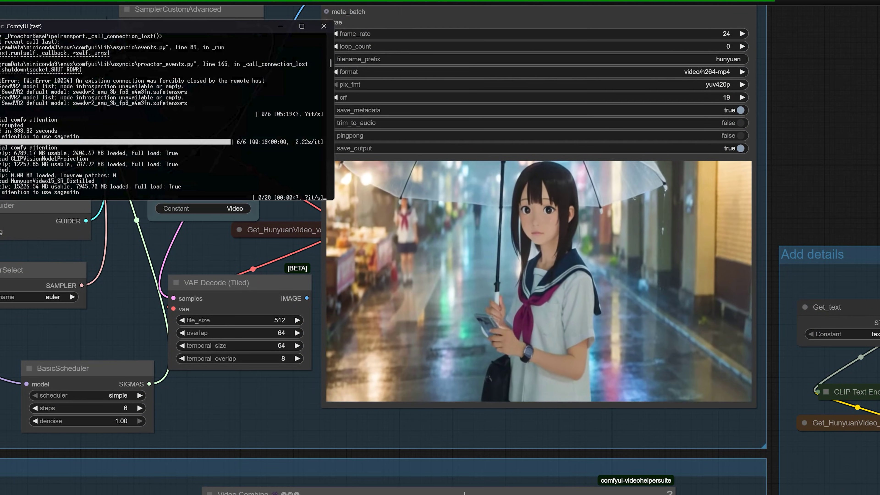
pyautogui.scroll(-2, 278, 178)
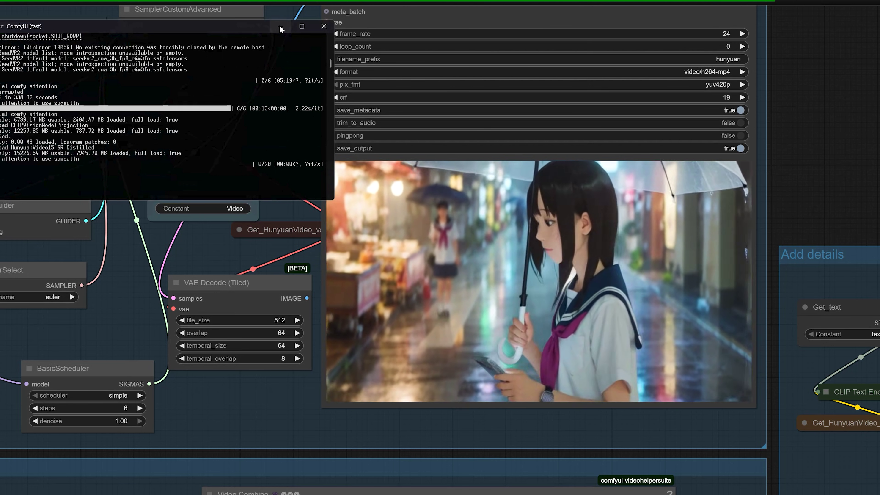
pyautogui.click(280, 26)
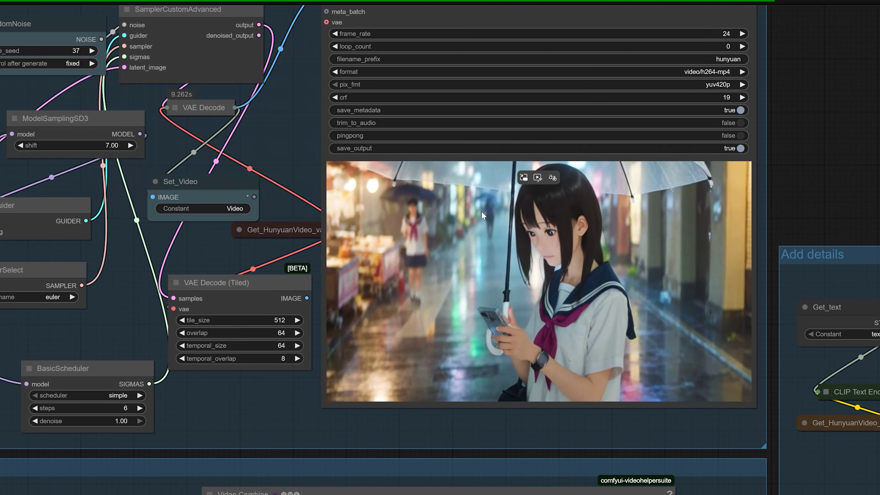
# Step: Examine the Text2Video group and its generated base video of the anime girl with the umbrella up close
pyautogui.scroll(-4, 481, 211)
pyautogui.moveTo(200, 200); pyautogui.dragTo(368, 176)
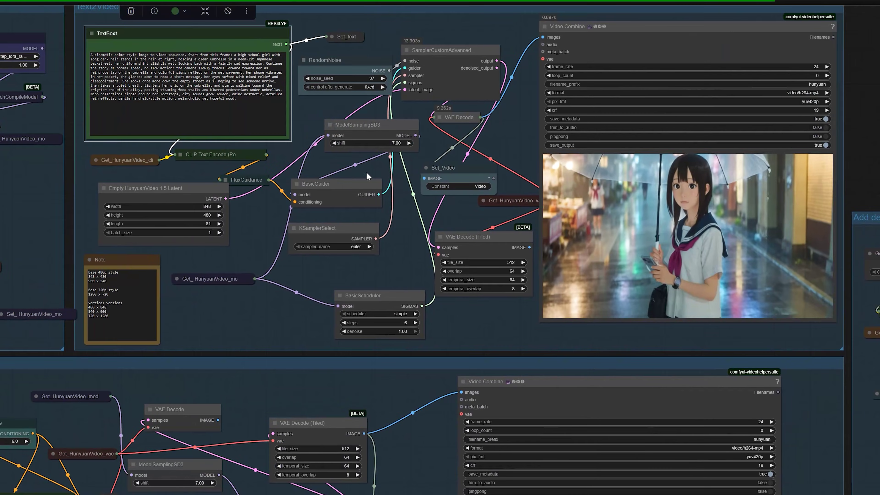
pyautogui.moveTo(416, 455); pyautogui.dragTo(91, 486)
pyautogui.scroll(5, 332, 279)
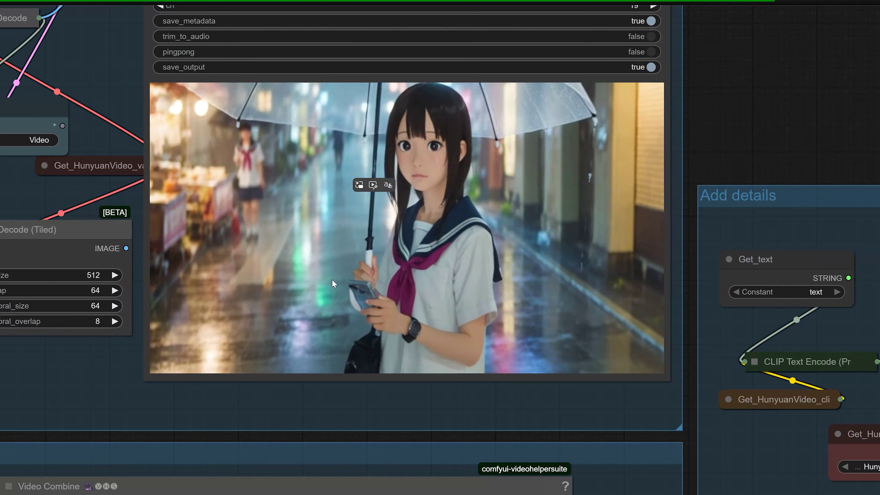
pyautogui.moveTo(740, 138); pyautogui.dragTo(768, 180)
pyautogui.scroll(1, 373, 370)
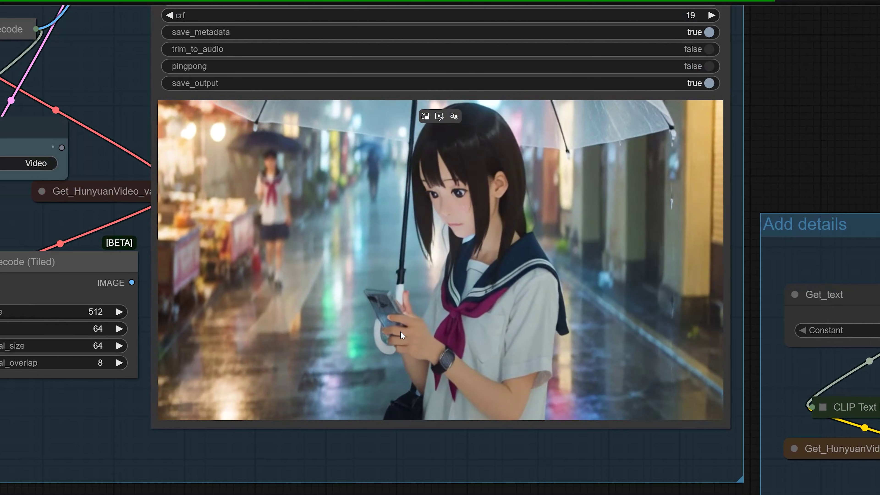
pyautogui.scroll(-4, 400, 330)
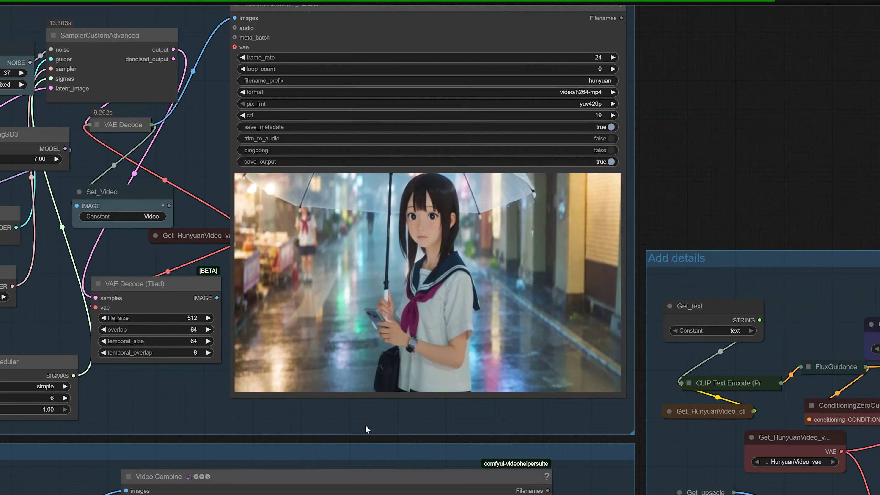
# Step: Place the Add details Video Combine node beside the upscaled anime video's node and enlarge it for comparison
pyautogui.moveTo(354, 439); pyautogui.dragTo(566, 98)
pyautogui.moveTo(292, 393); pyautogui.dragTo(341, 323)
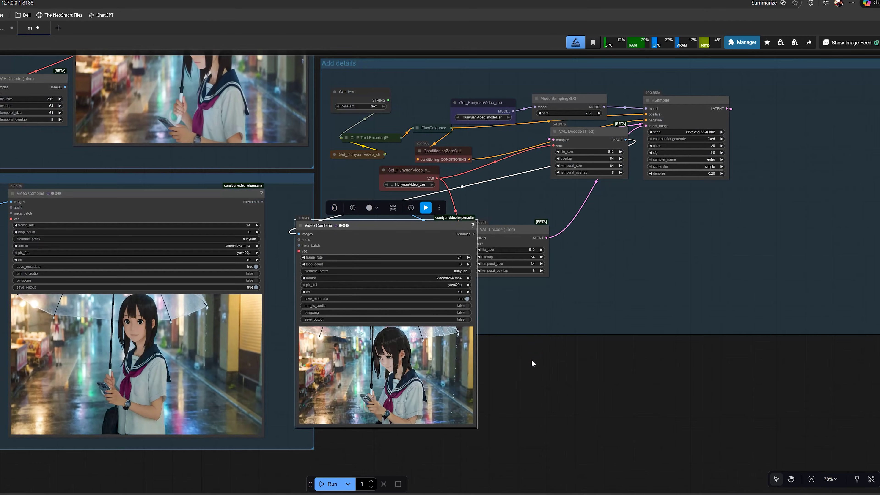
pyautogui.scroll(3, 530, 364)
pyautogui.moveTo(529, 381); pyautogui.dragTo(853, 349)
pyautogui.scroll(-3, 658, 330)
pyautogui.scroll(7, 658, 330)
pyautogui.scroll(-2, 853, 346)
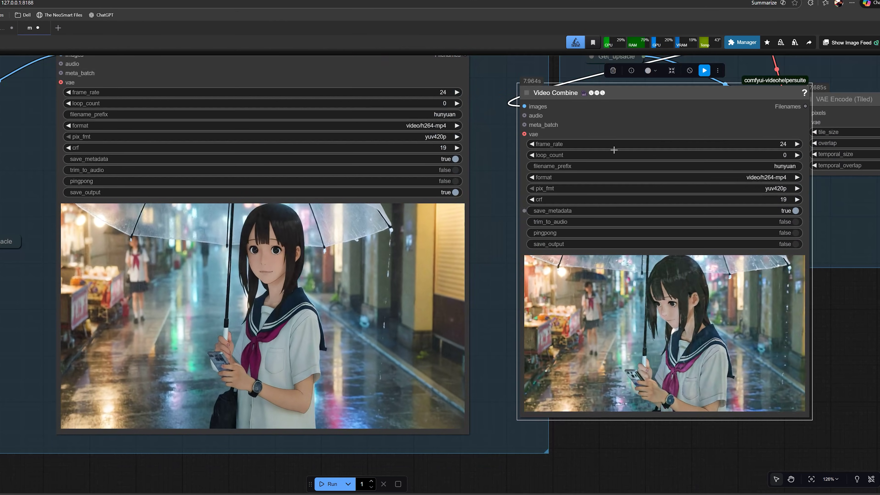
pyautogui.moveTo(594, 91); pyautogui.dragTo(568, 58)
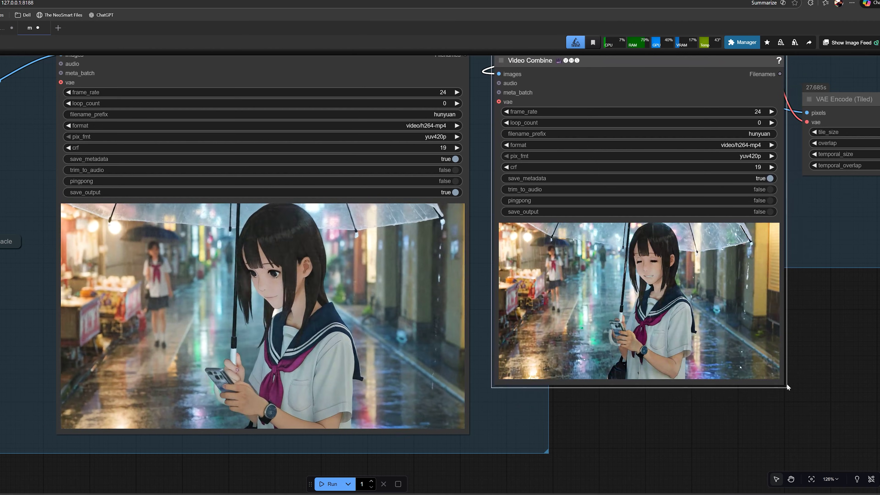
pyautogui.moveTo(784, 384); pyautogui.dragTo(877, 441)
pyautogui.scroll(2, 464, 375)
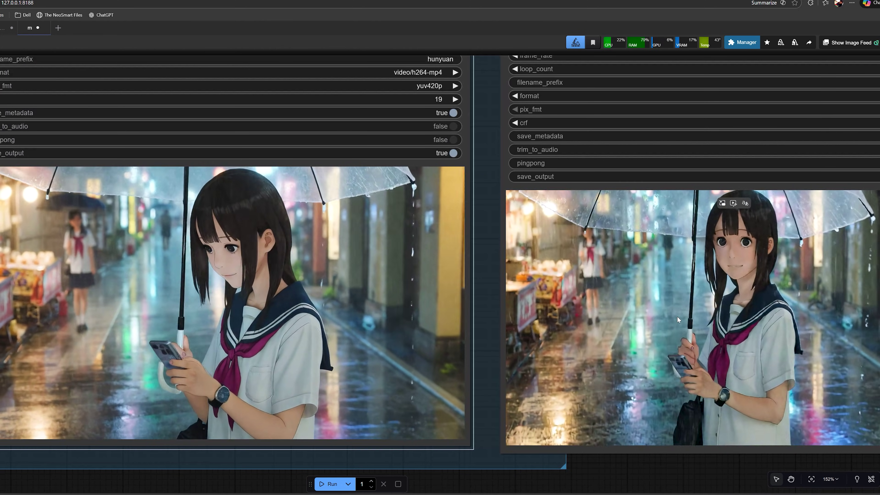
# Step: Compare the anime girl's face, hair and background in the upscaled and added-details videos
pyautogui.scroll(-1, 483, 308)
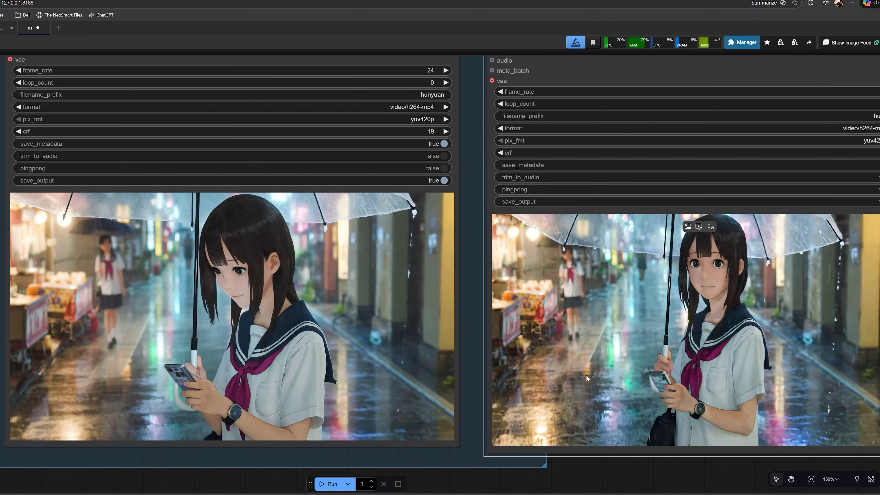
pyautogui.scroll(-1, 606, 373)
pyautogui.moveTo(479, 351); pyautogui.dragTo(377, 345)
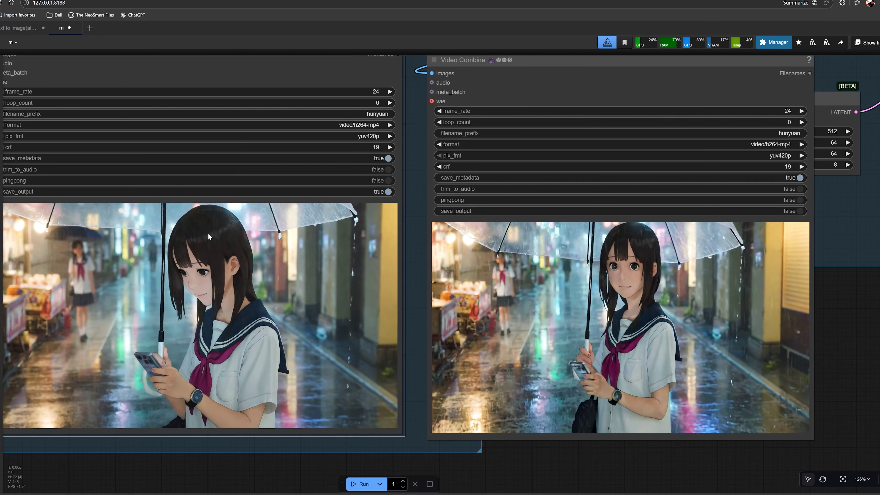
pyautogui.moveTo(240, 466); pyautogui.dragTo(321, 475)
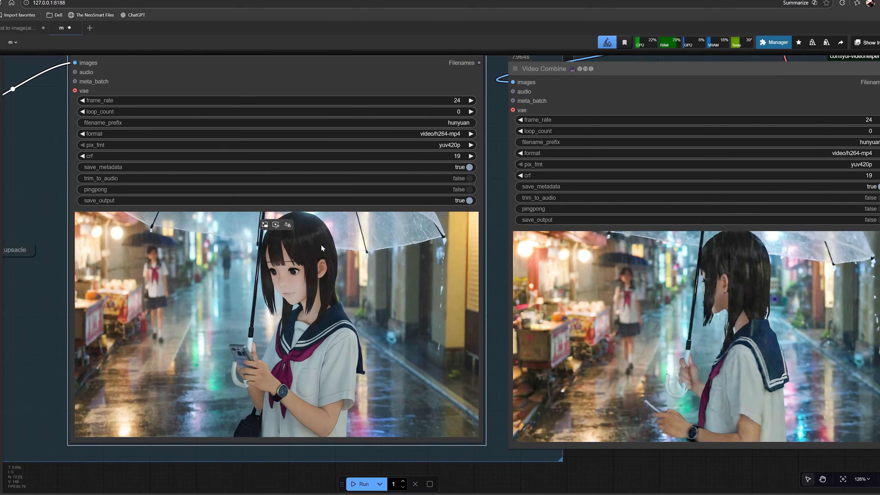
pyautogui.hscroll(5, 537, 342)
pyautogui.scroll(3, 538, 342)
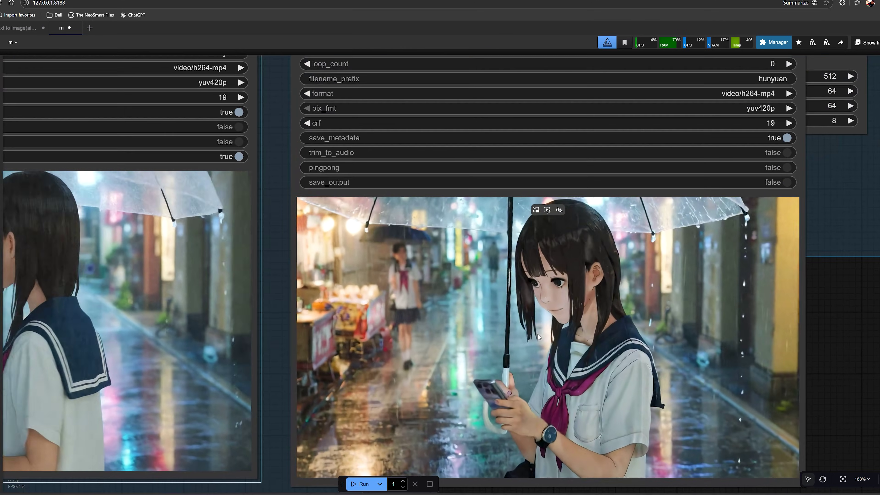